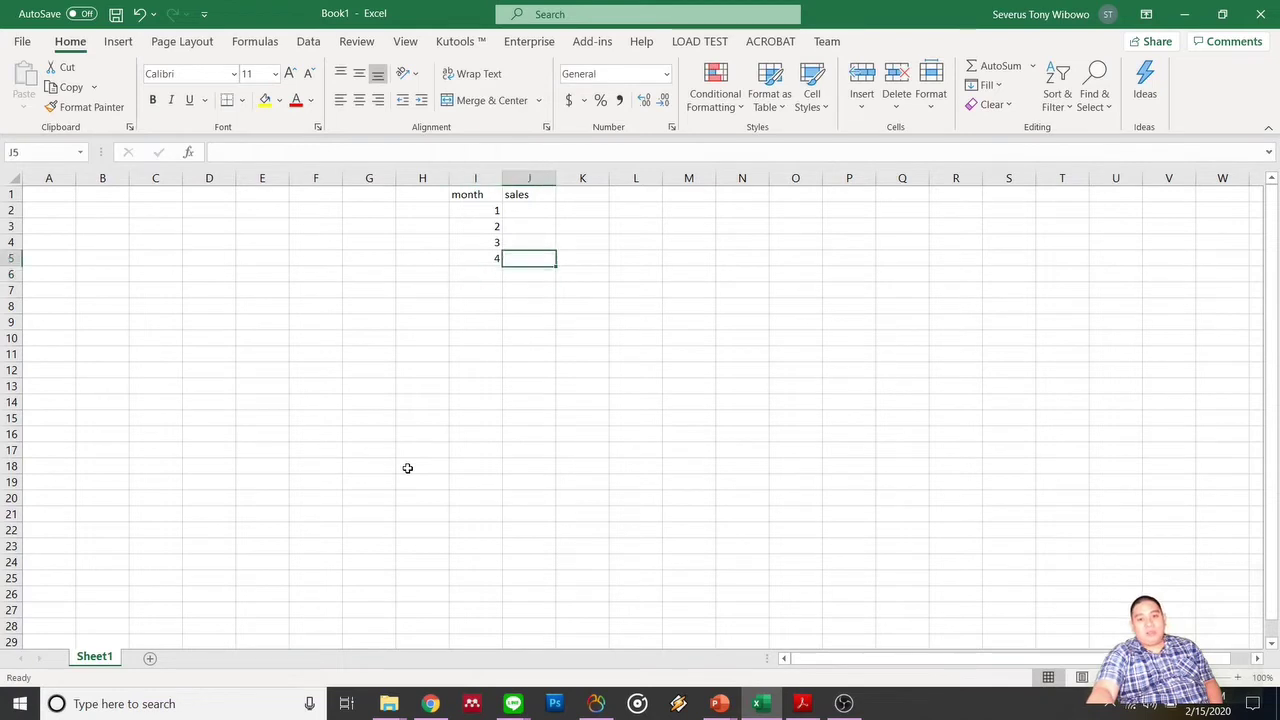
Enter the sales values 100, 120, 85 and 100 for months 1 to 4 in cells J2 to J5.
text(100)
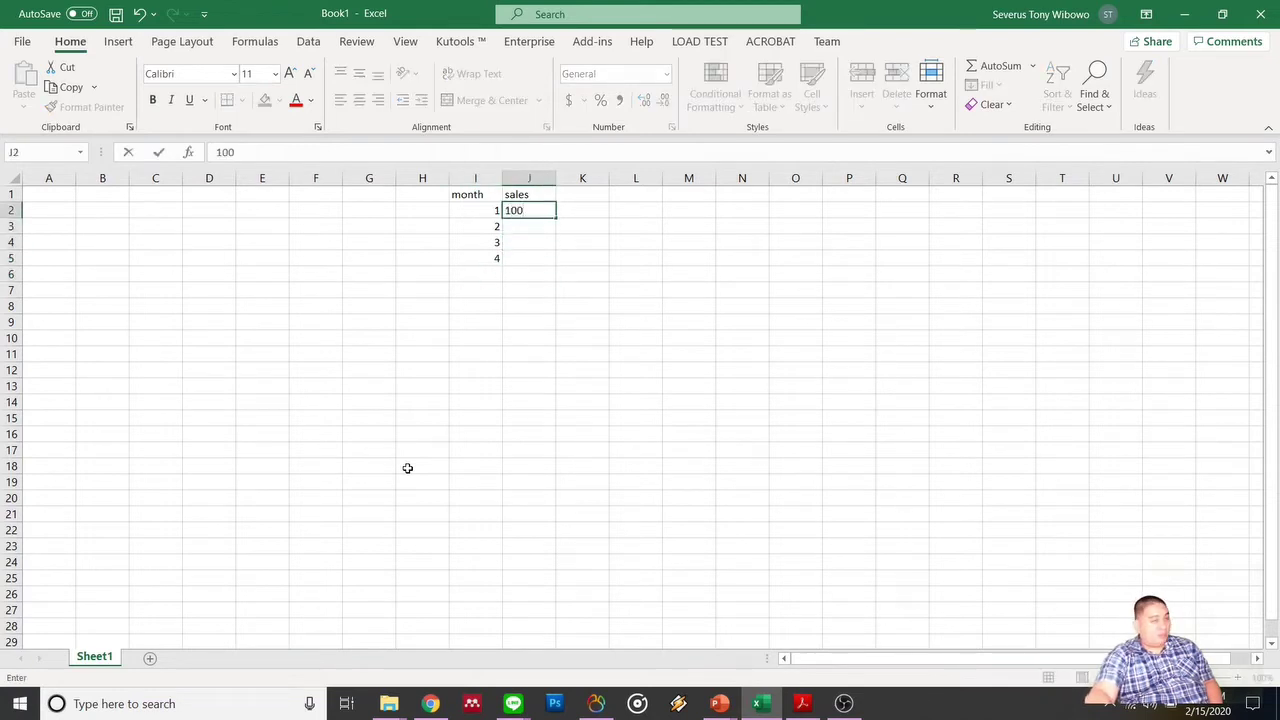
key(Return)
text(120)
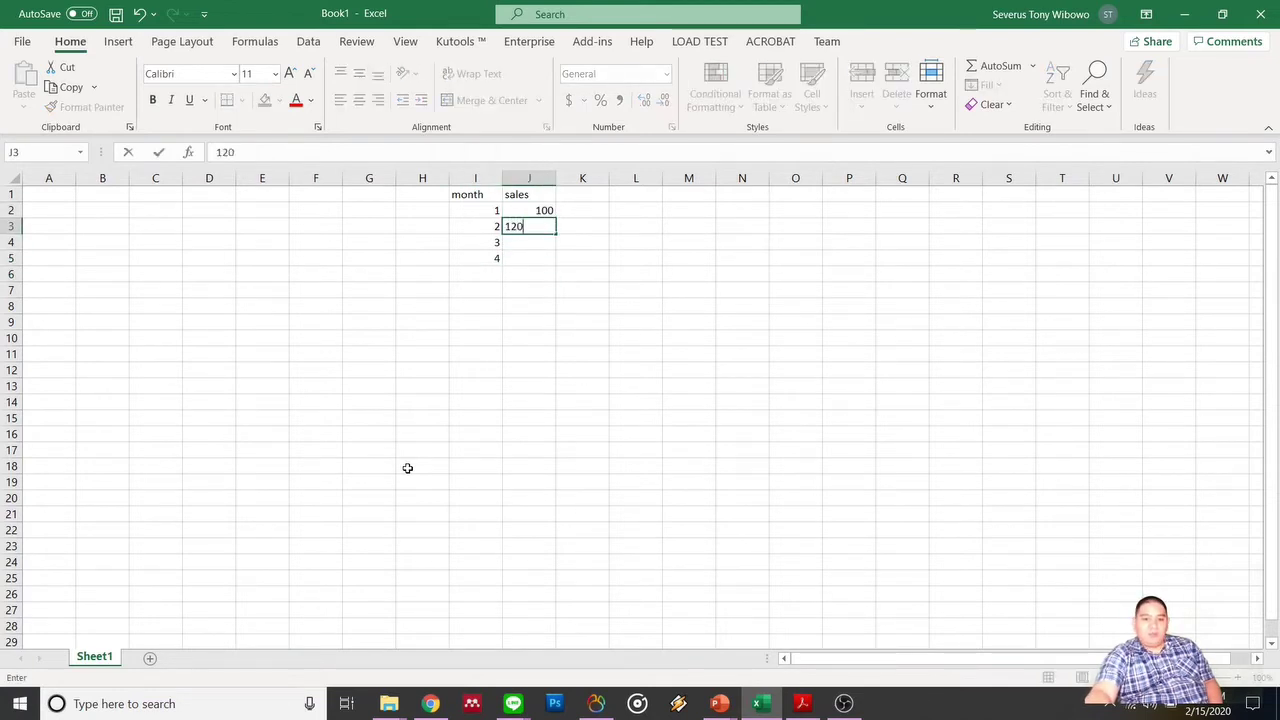
key(Return)
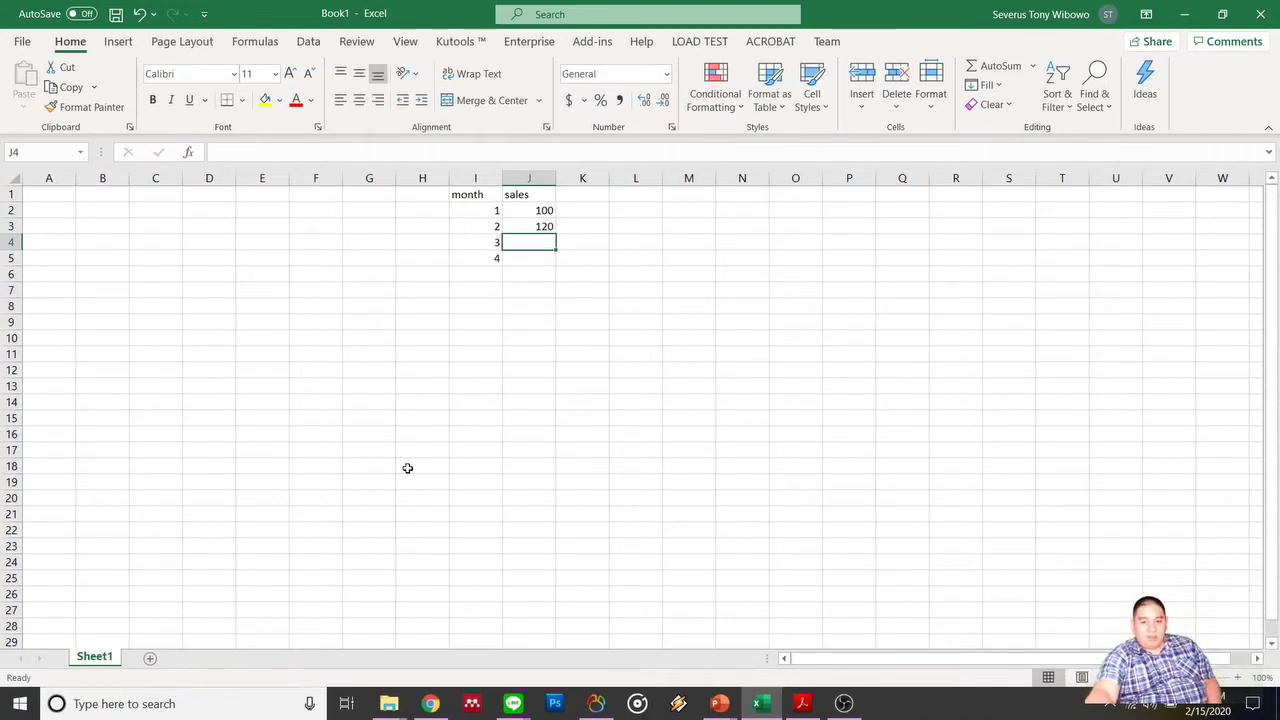
text(85)
key(Return)
text(1)
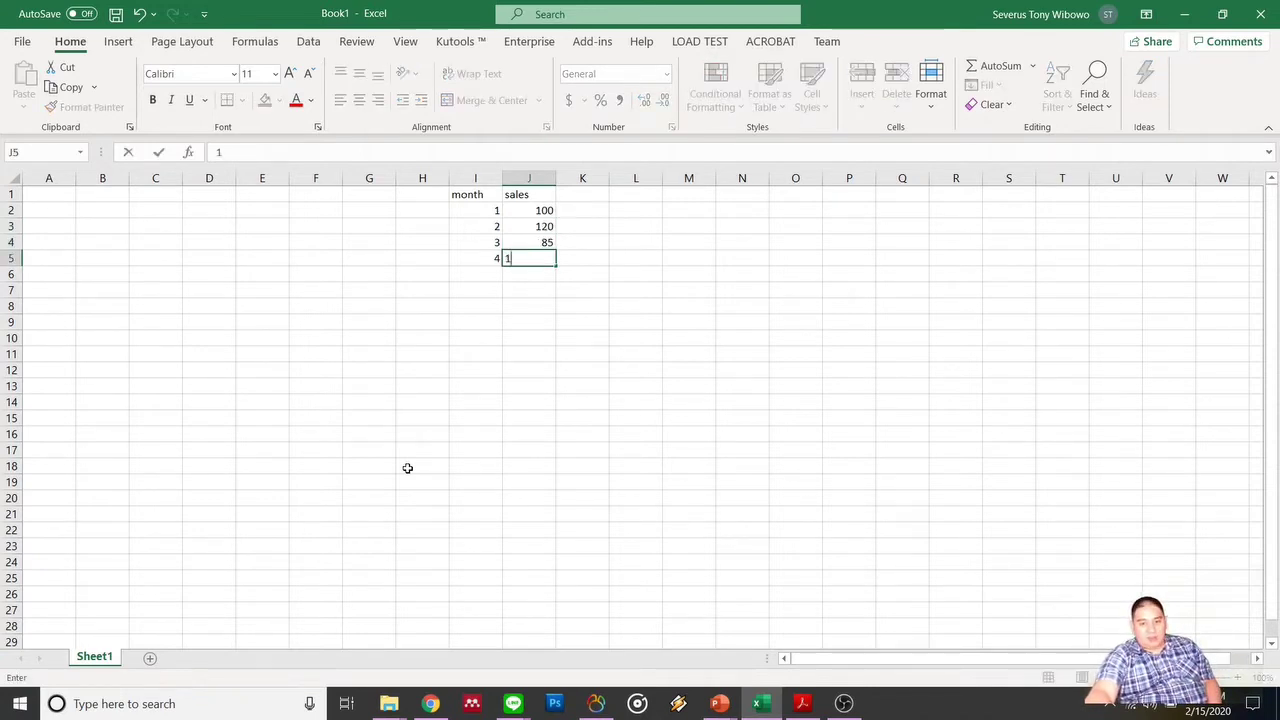
text(00)
key(Return)
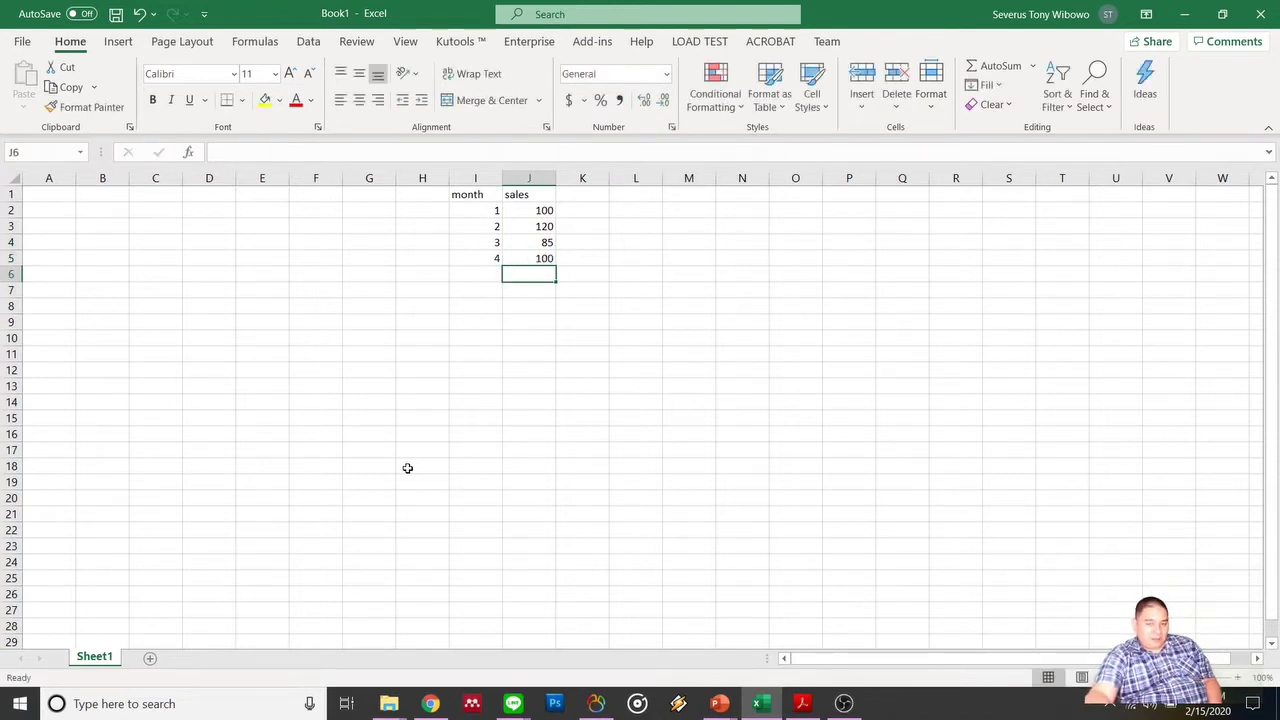
Extend the month column with months 5 through 12 in cells I6 to I13.
key(Left)
text(5)
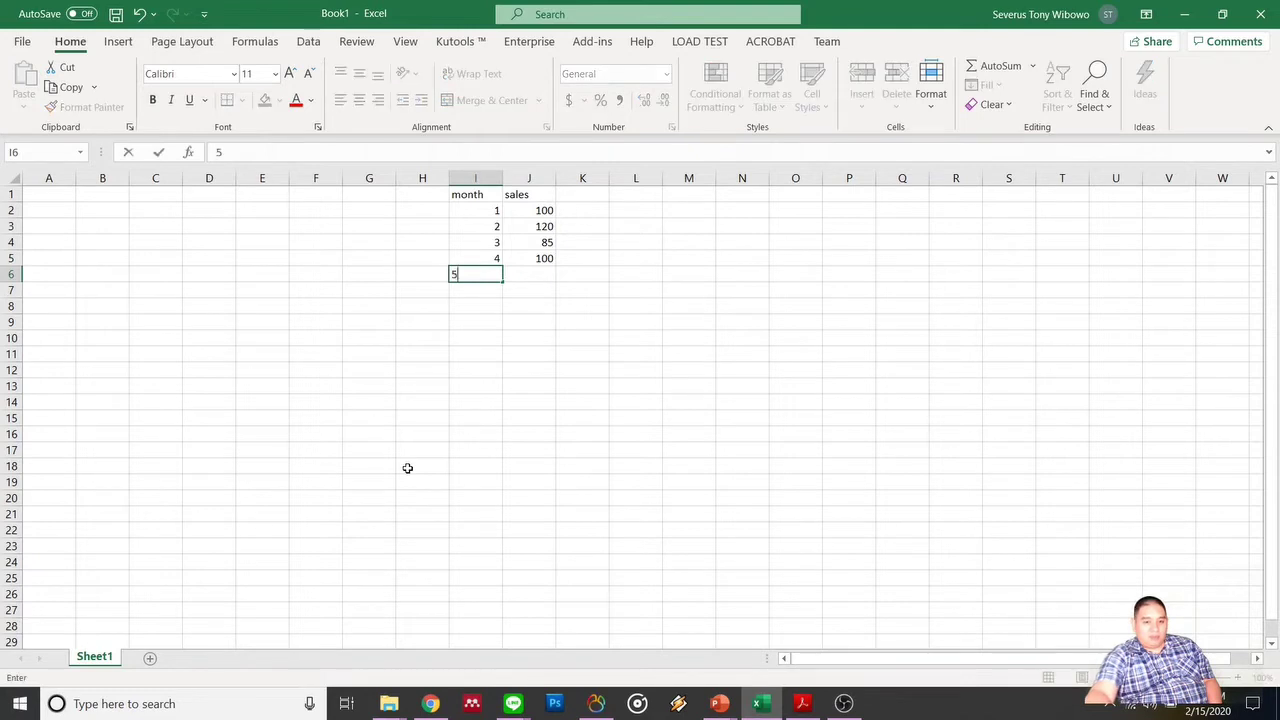
key(Return)
text(6)
key(Return)
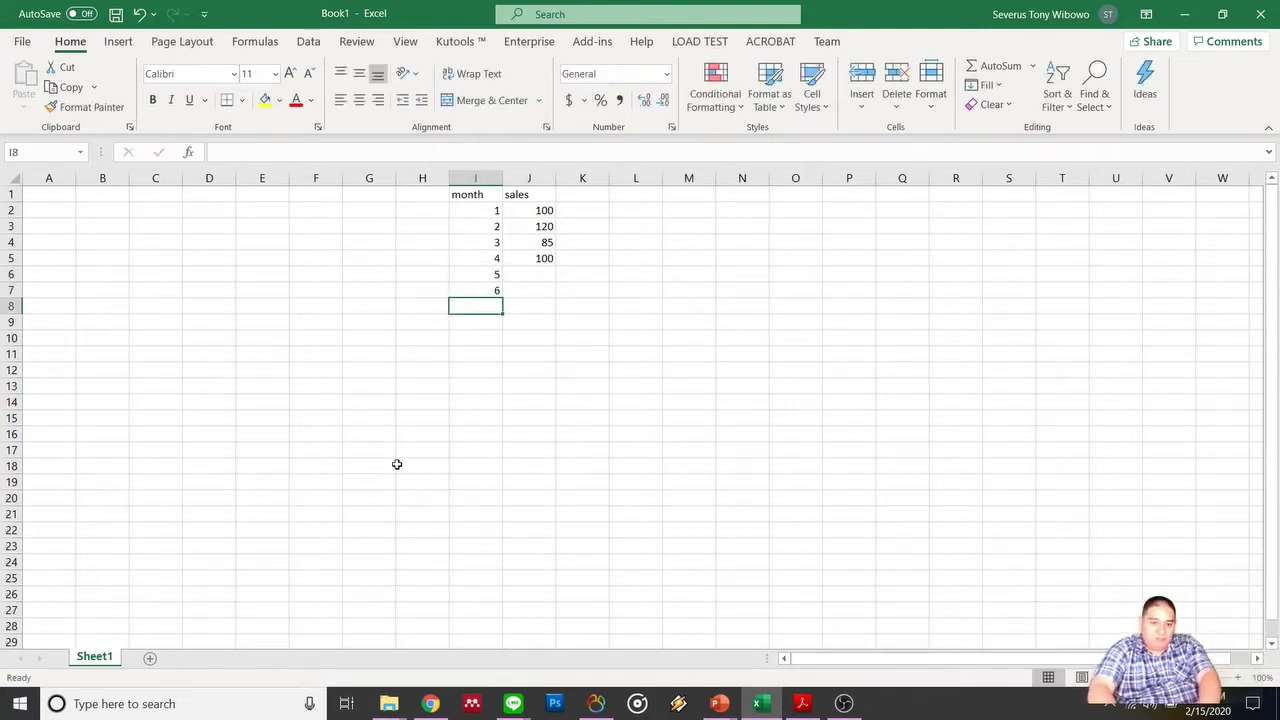
click(491, 289)
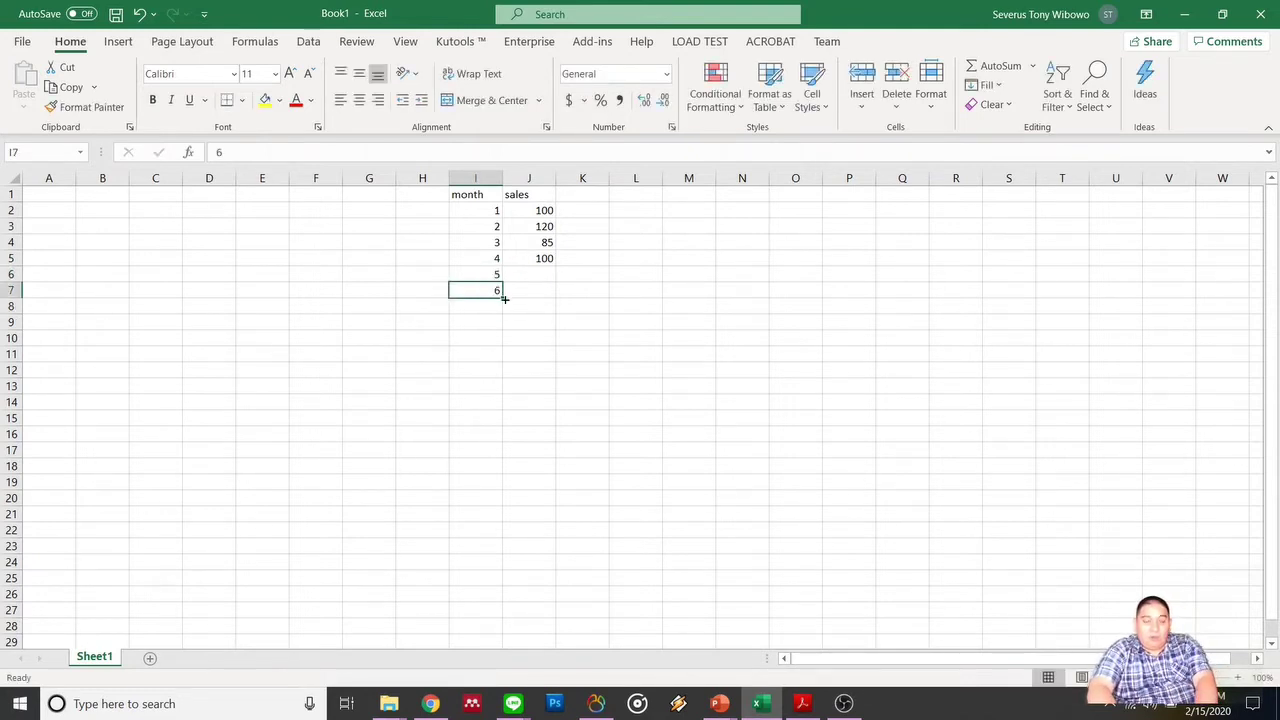
drag(505, 299, 504, 391)
click(594, 363)
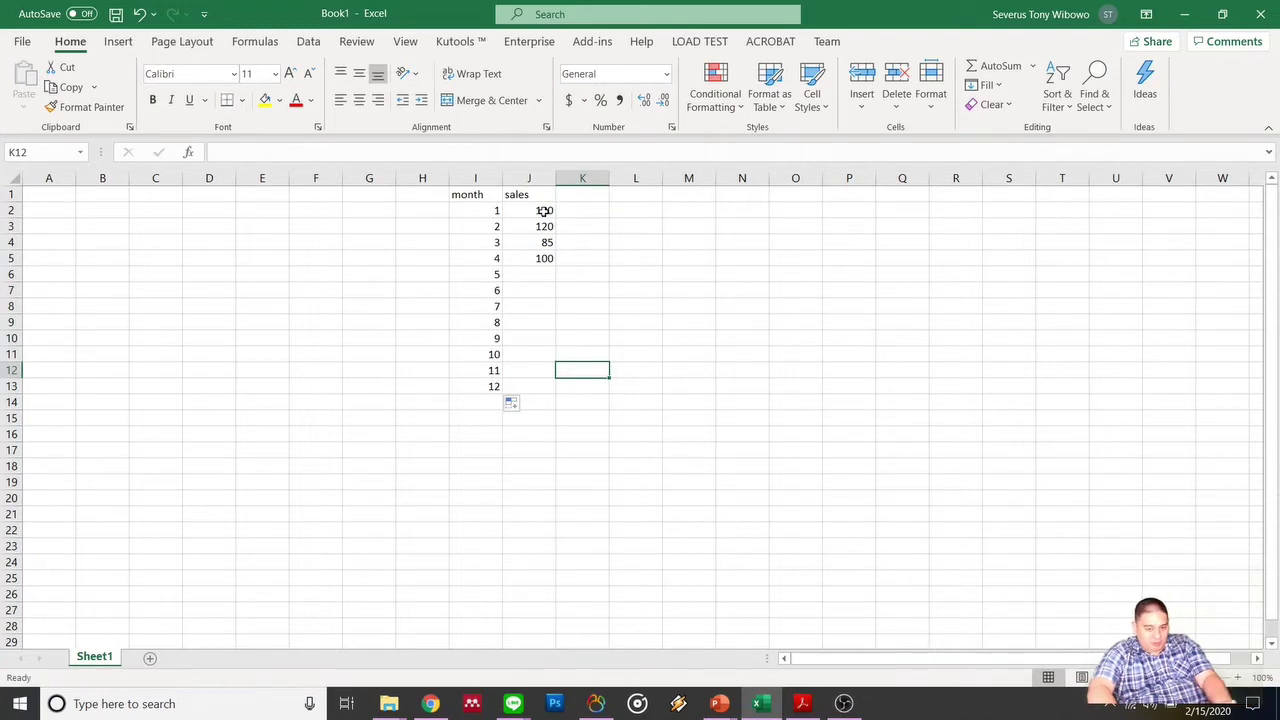
Start a formula with the FORECAST.LINEAR function in the sales cell for month 5, J6.
click(540, 272)
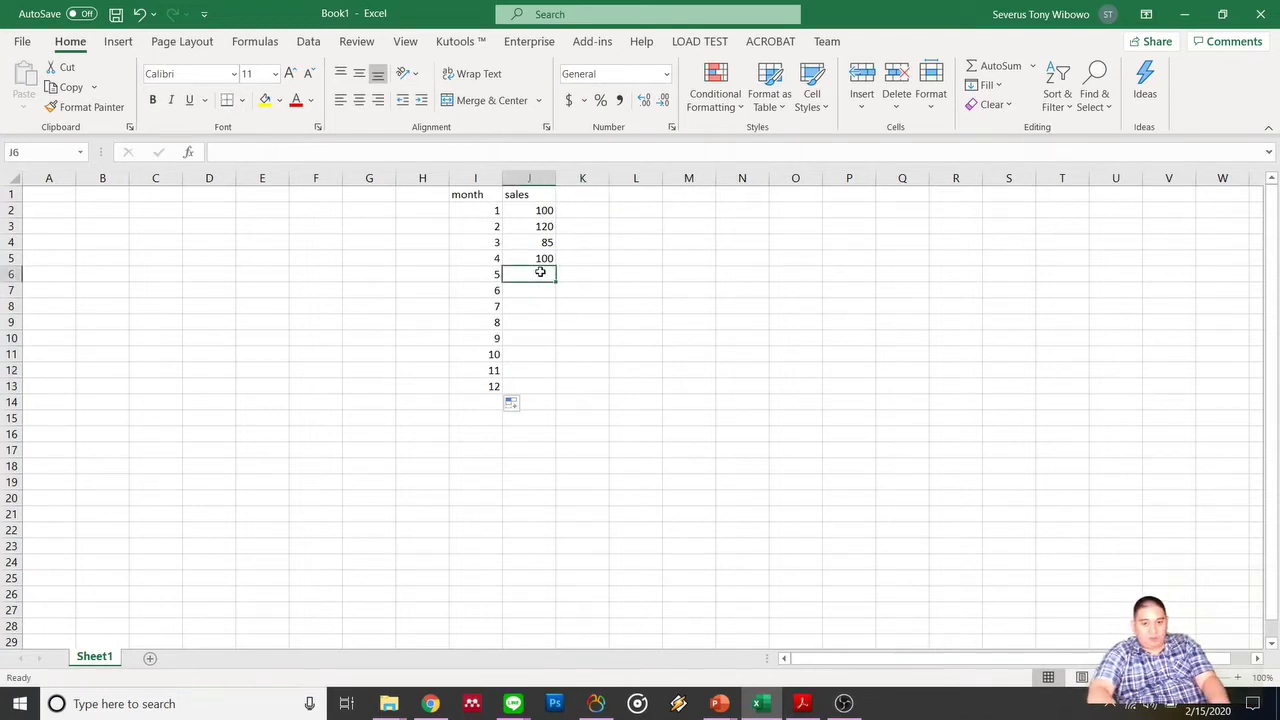
text(=for)
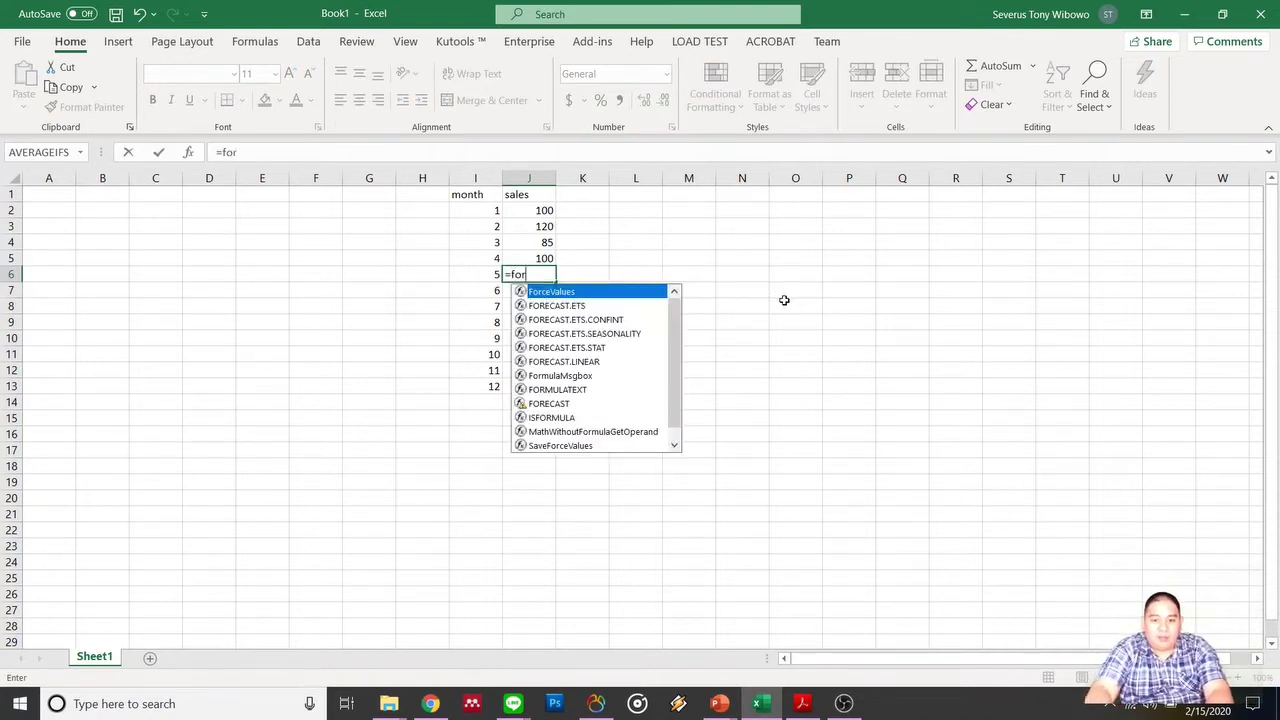
key(BackSpace)
key(BackSpace)
text(ore)
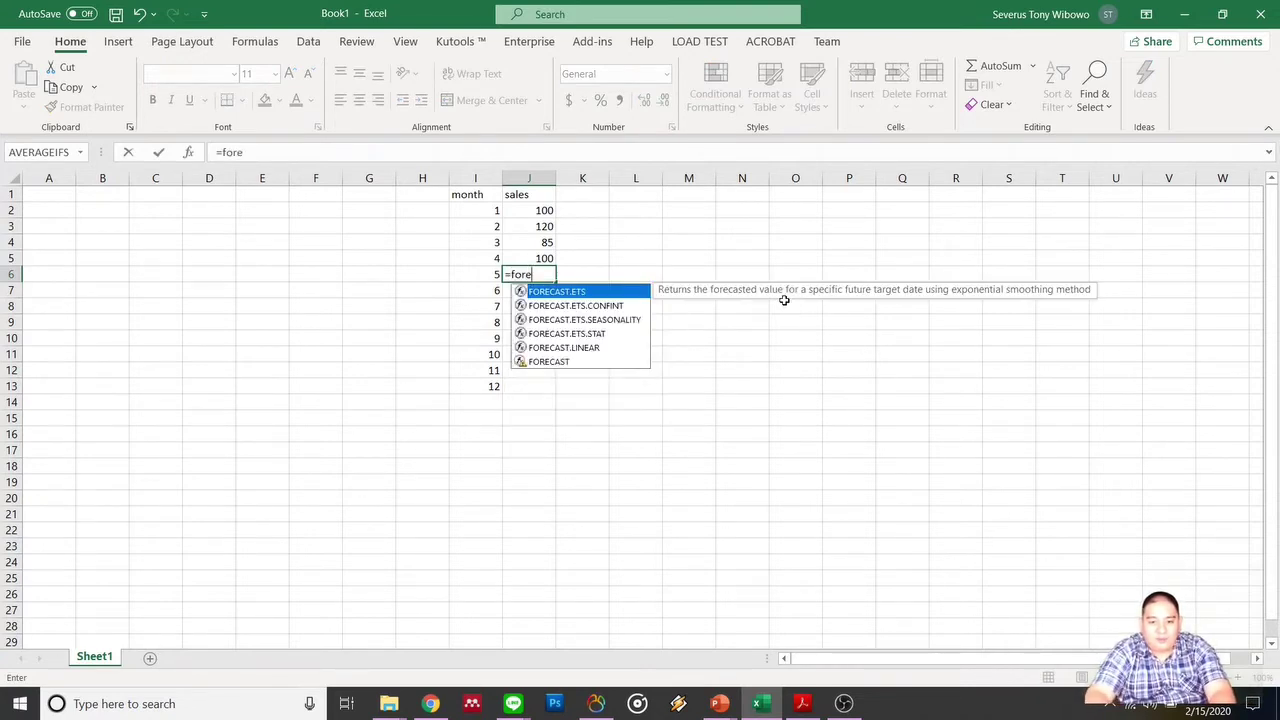
key(Down)
key(Down)
key(Down)
key(Down)
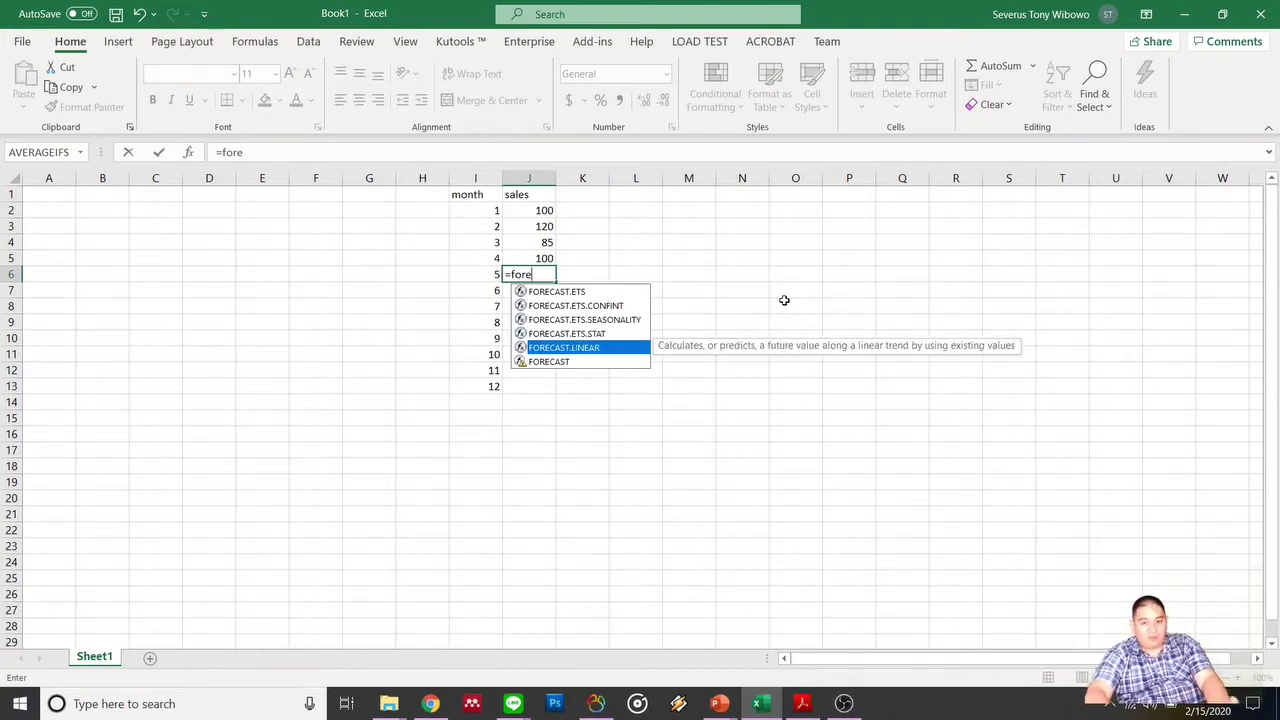
key(Up)
key(Up)
key(Up)
key(Down)
key(Down)
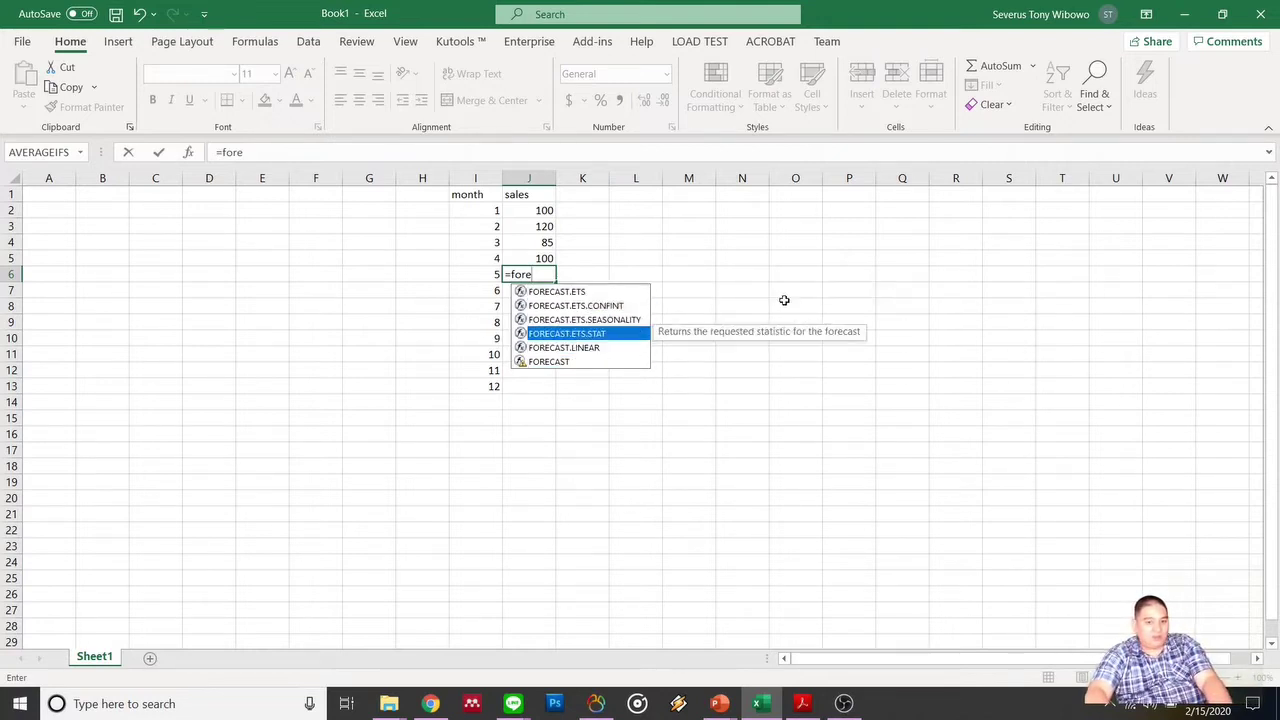
key(Down)
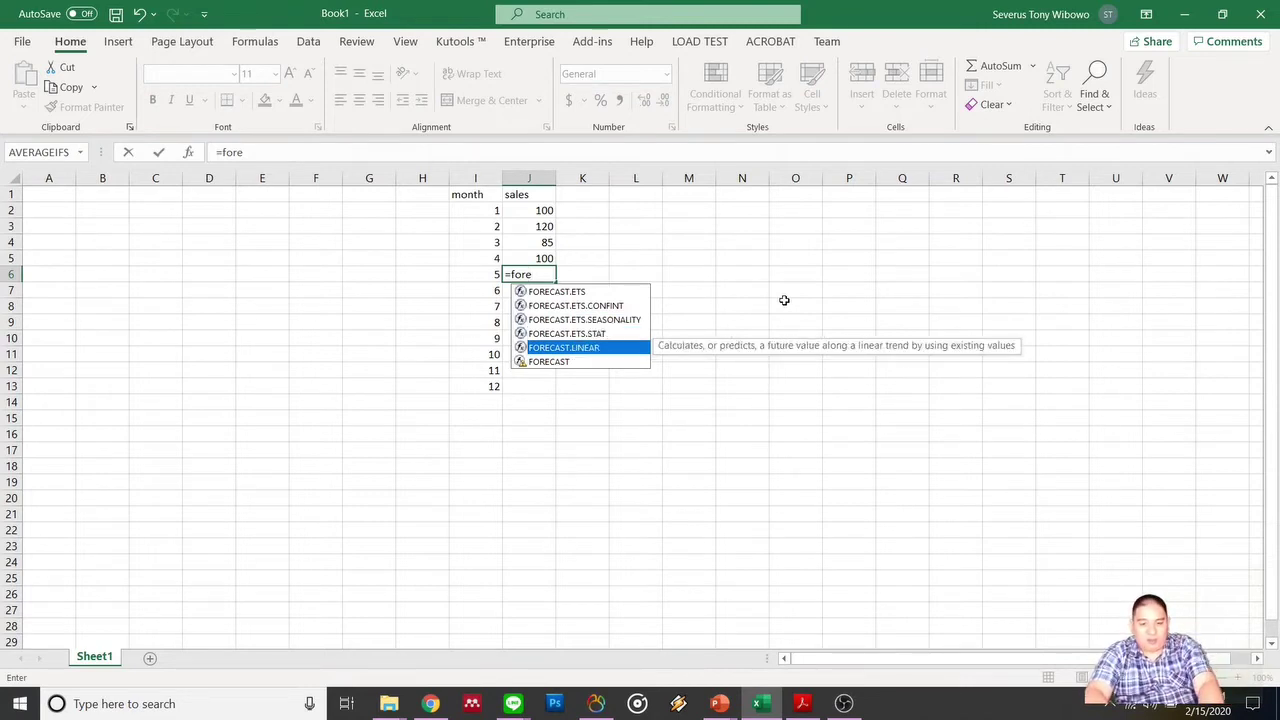
key(Tab)
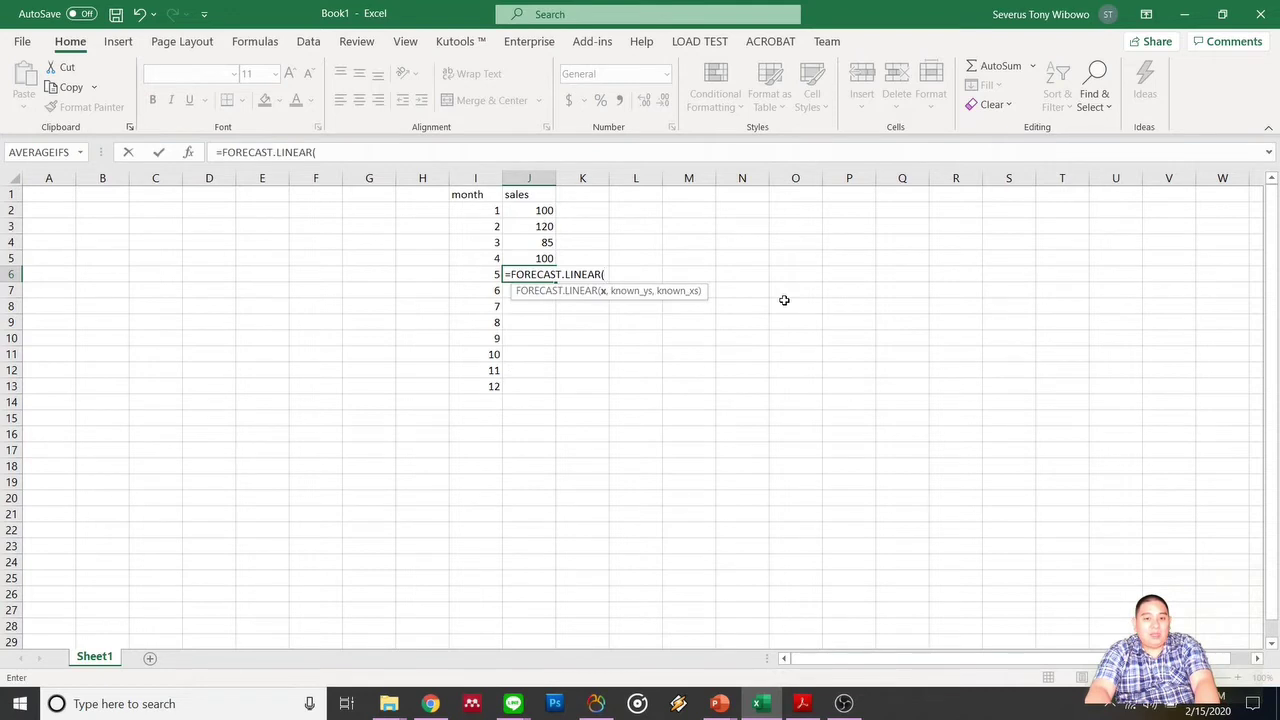
Supply I6 as the forecast's x value and the sales range J2:J5 as its known ys.
key(Left)
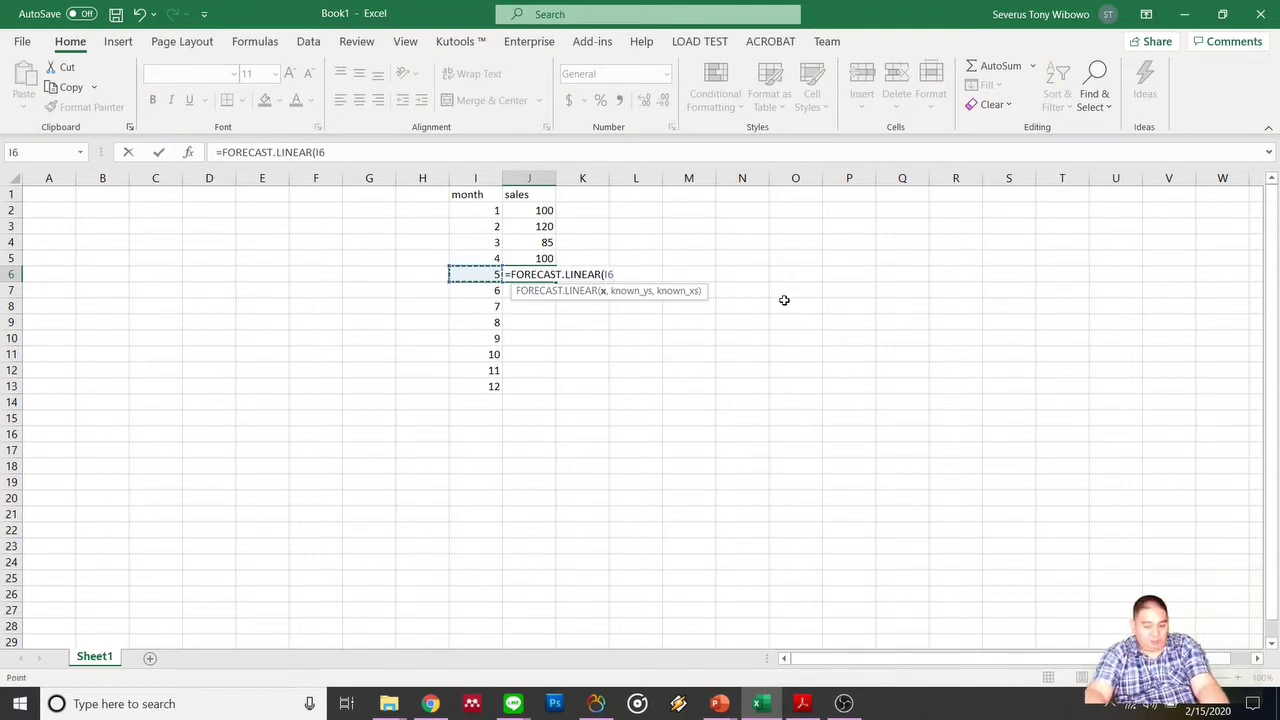
text(,)
key(Up)
key(Up)
key(Up)
key(Up)
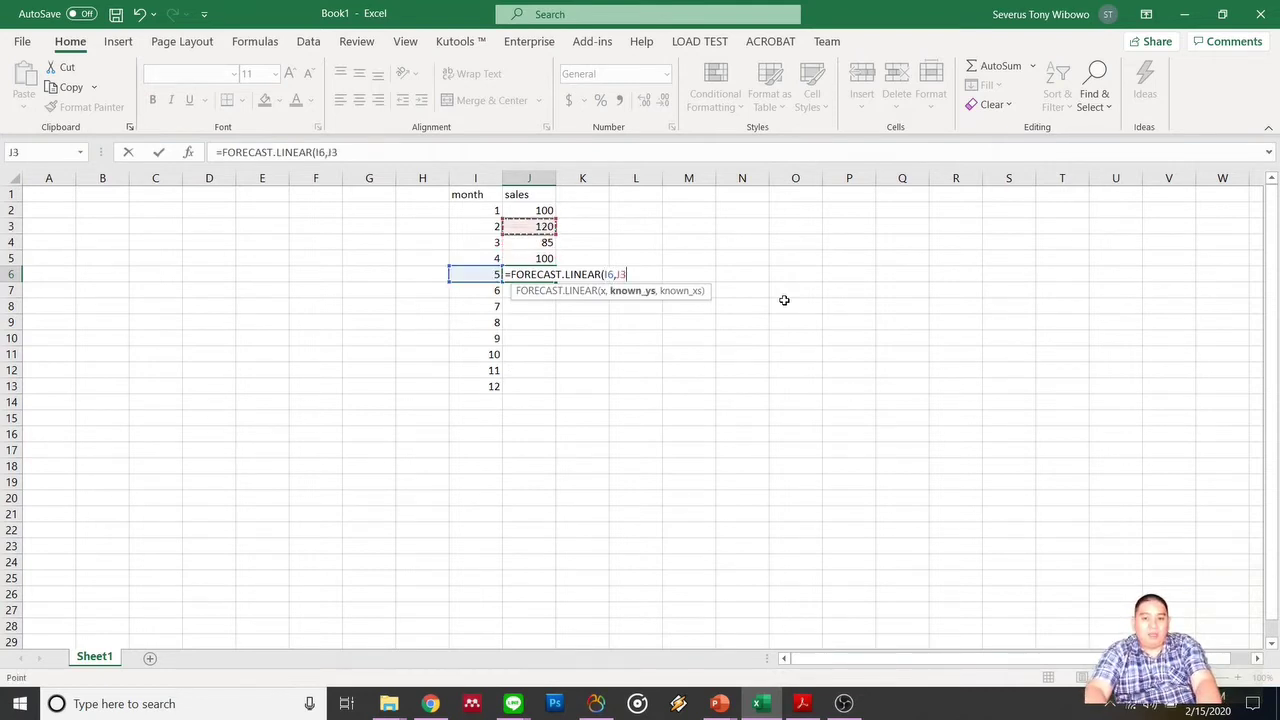
key(shift+Down)
key(shift+Down)
key(shift+Down)
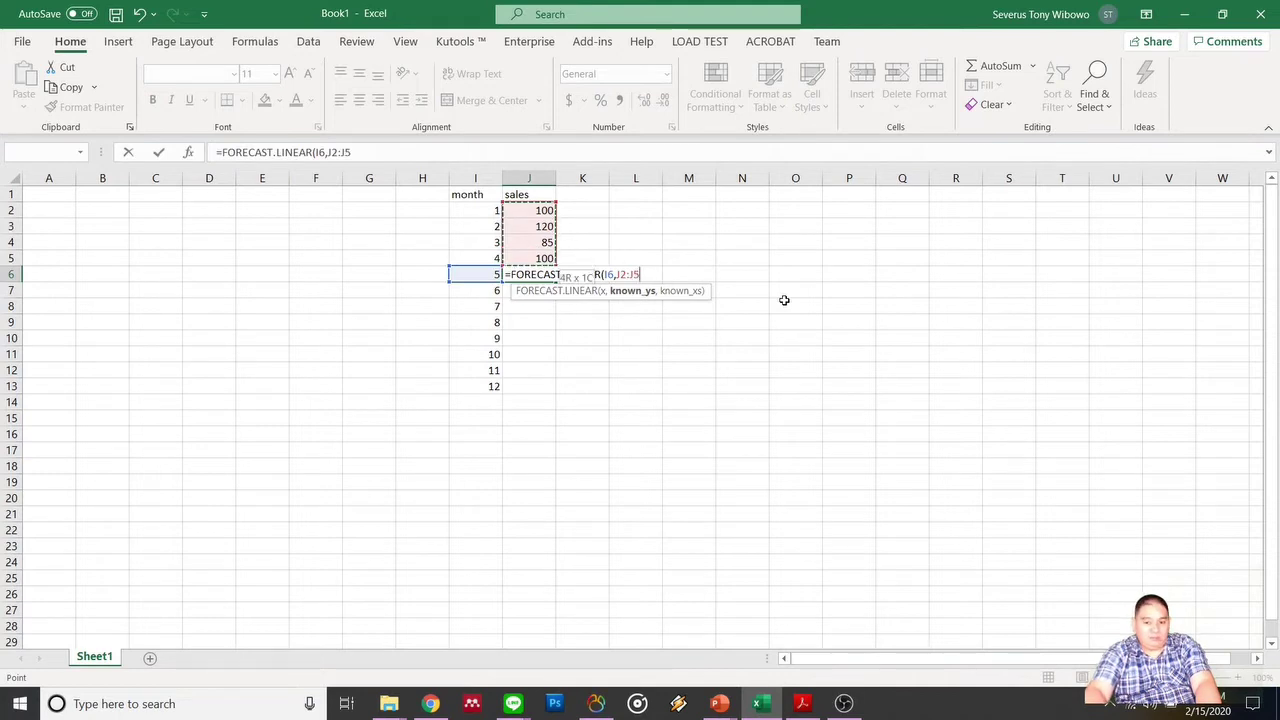
Supply the month range I2:I5 as the known xs and complete the forecast formula in J6.
text(,)
key(Left)
key(Up)
key(Up)
key(Up)
key(Up)
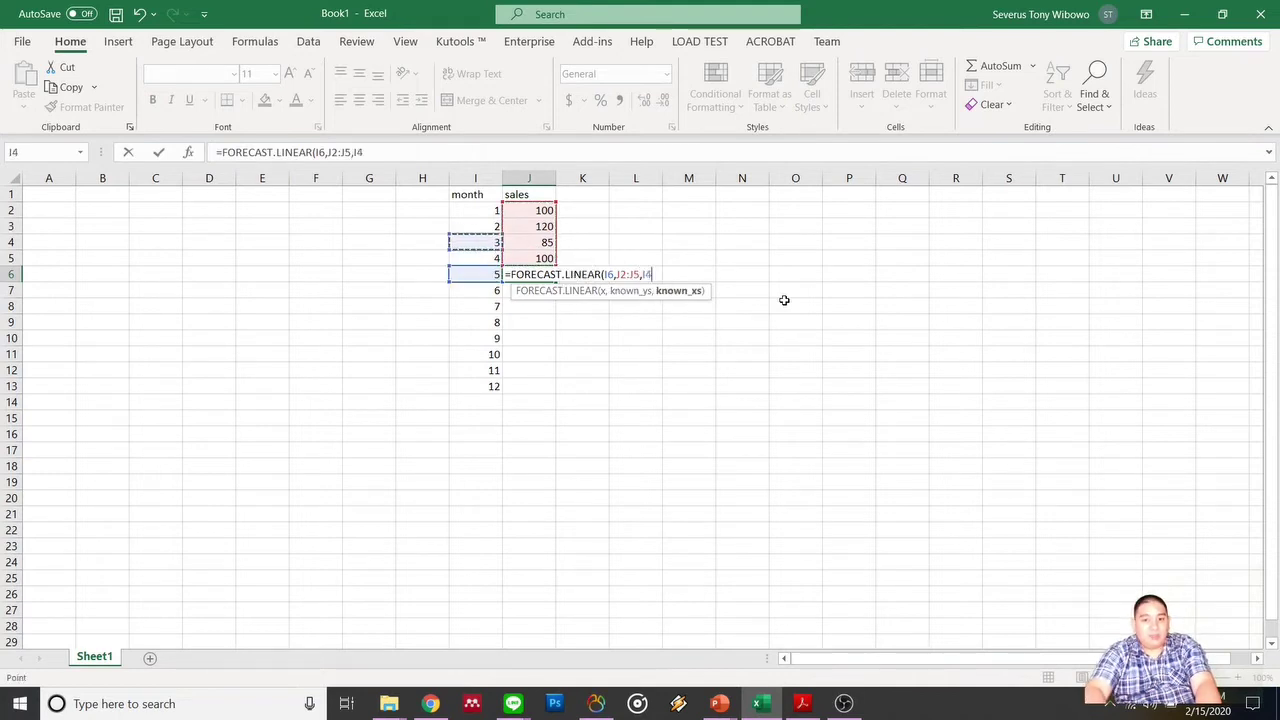
key(shift+Down)
key(shift+Down)
key(shift+Down)
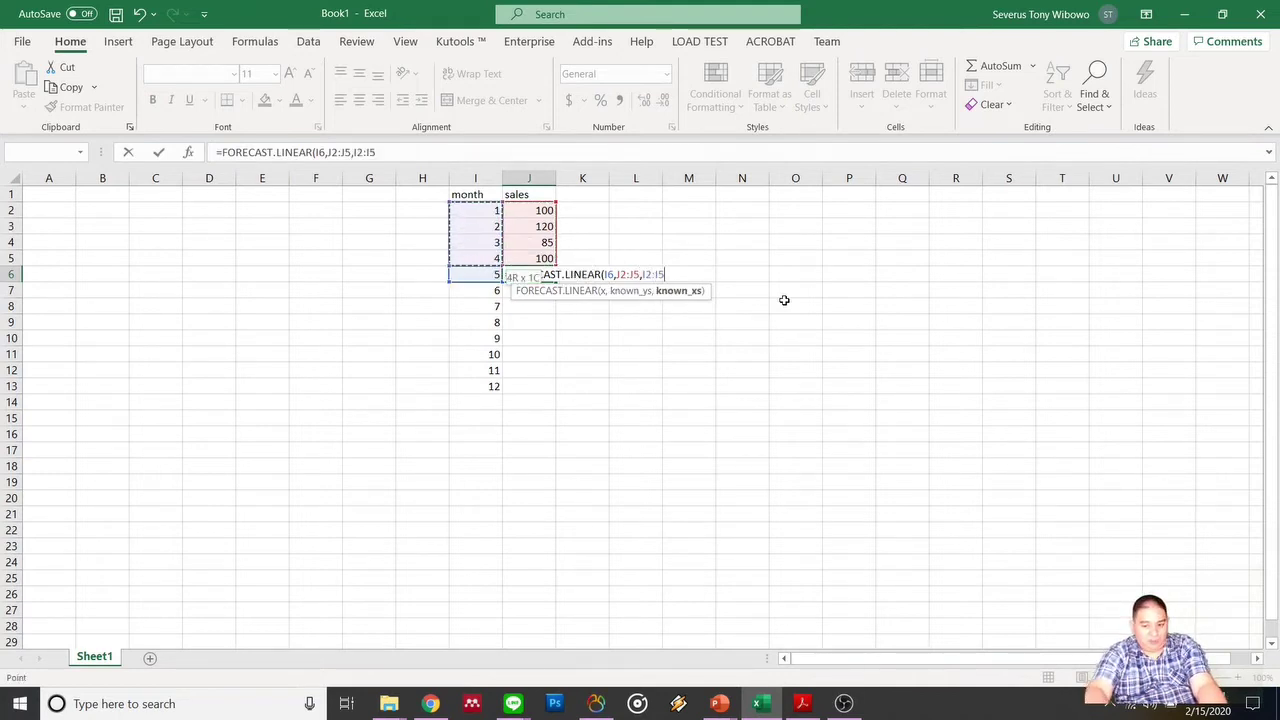
key(Return)
key(Up)
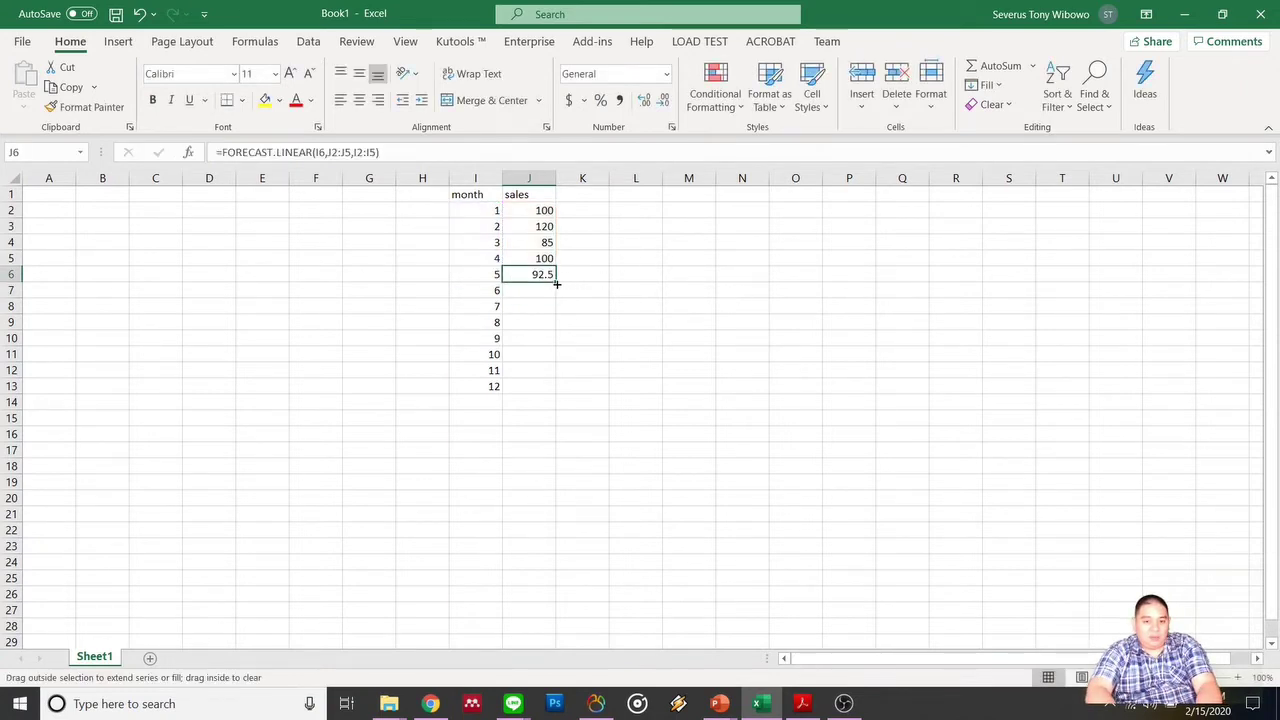
Make the ranges in J6's formula absolute as $J$2:$J$5 and $I$2:$I$5, and fill the formula down to J13.
mouse_move(557, 284)
mouse_down()
mouse_move(552, 312)
mouse_move(554, 282)
mouse_up()
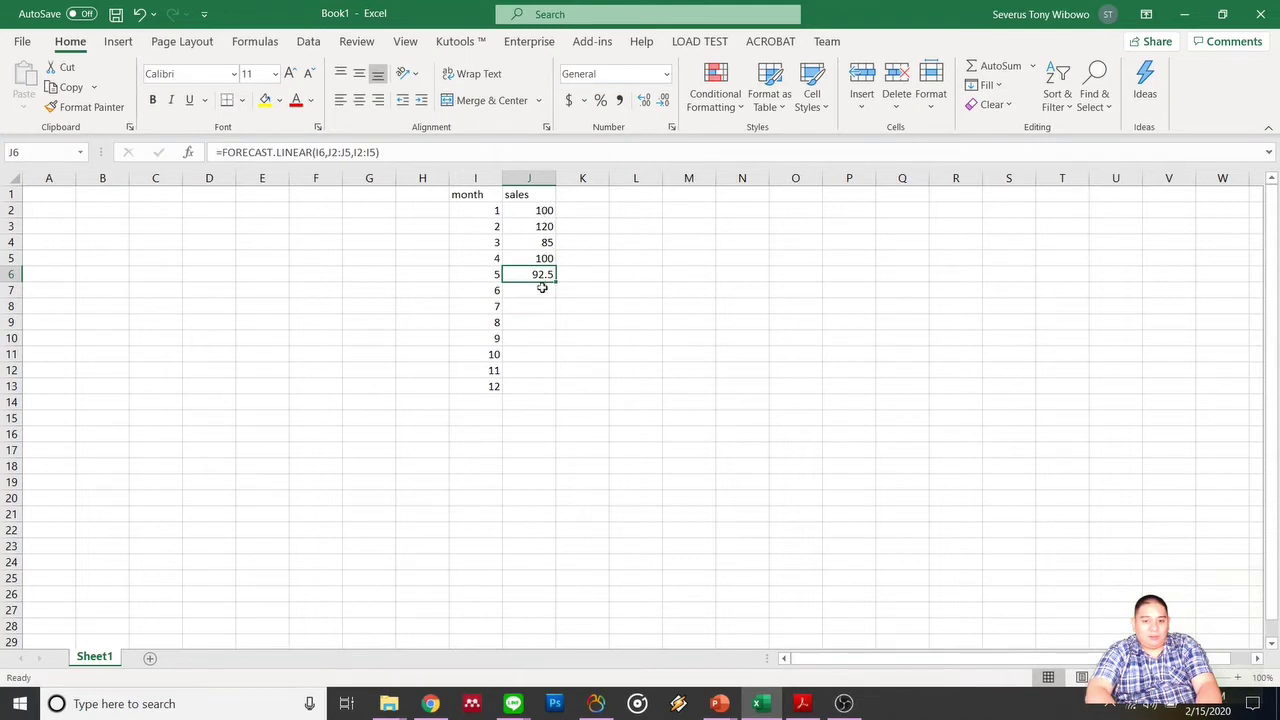
click(331, 152)
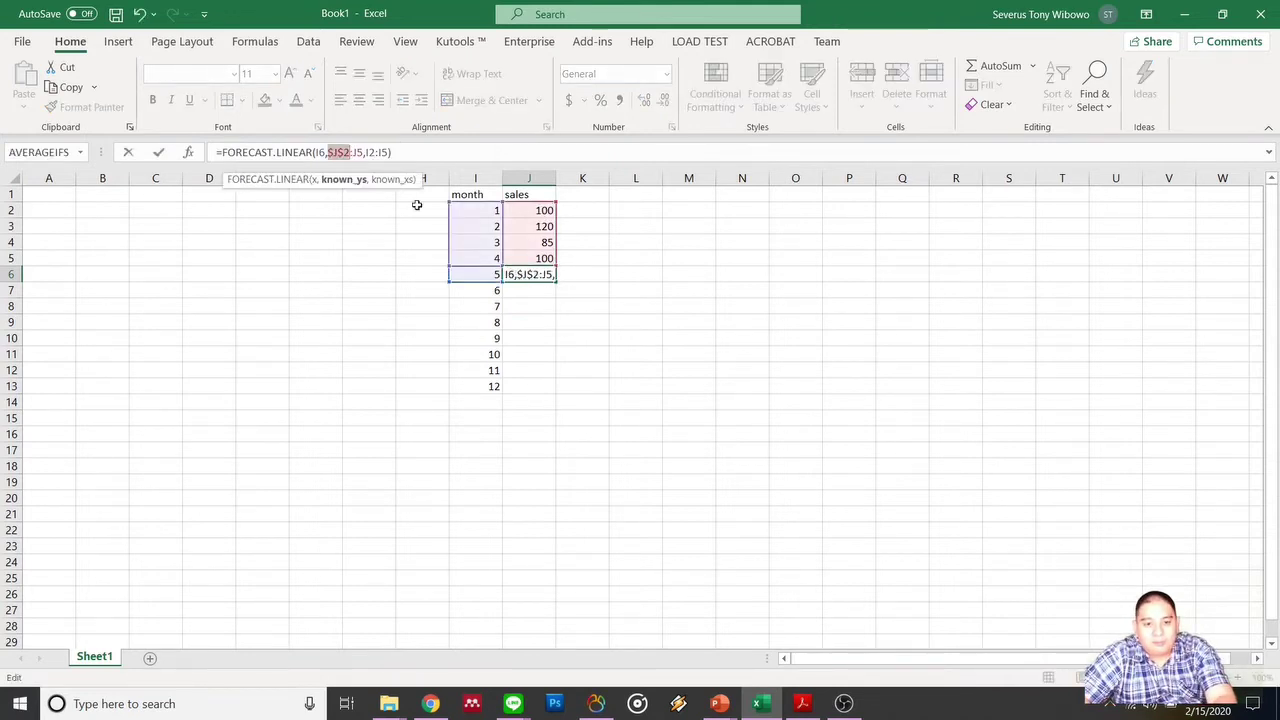
key(F4)
key(Right)
key(Right)
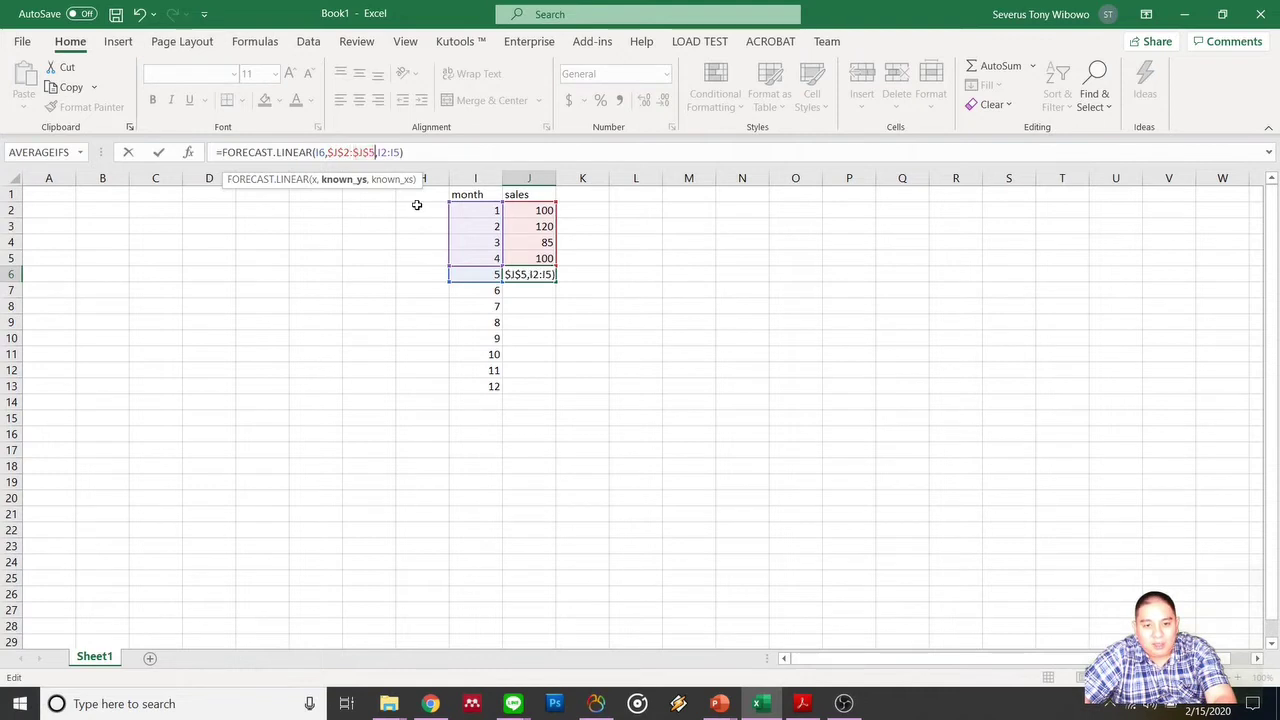
key(F4)
key(F4)
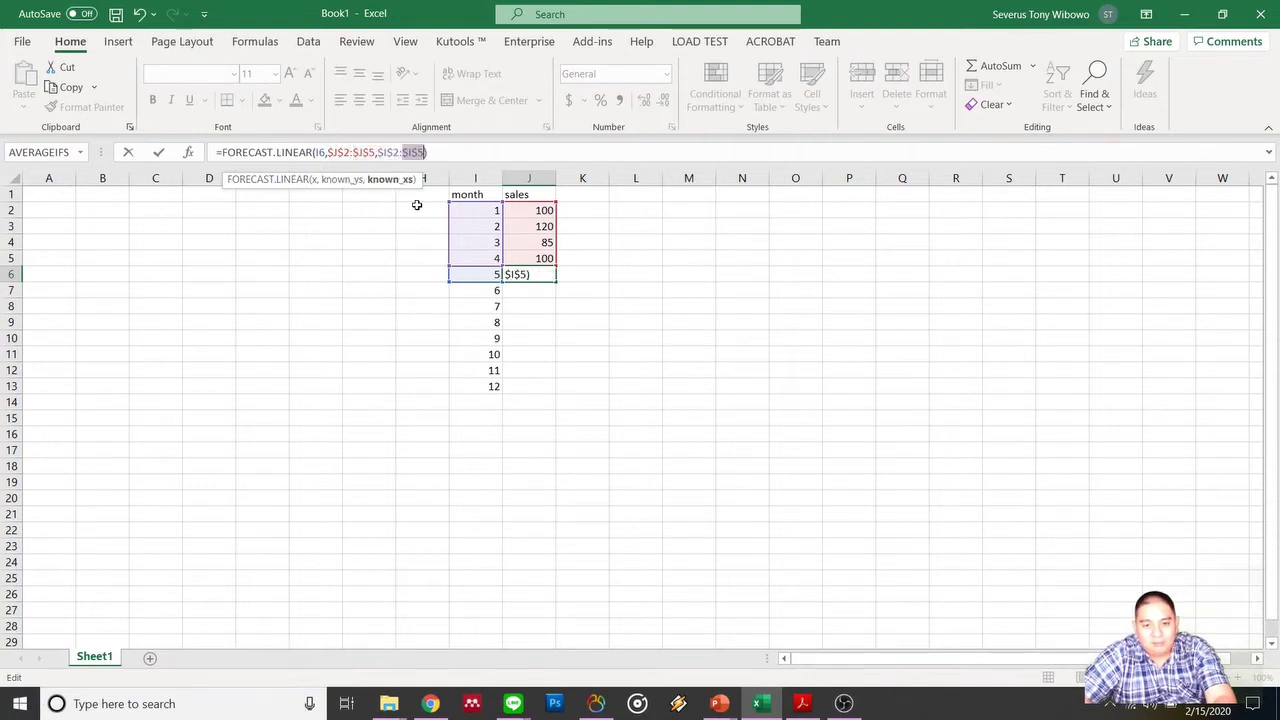
key(Return)
key(Up)
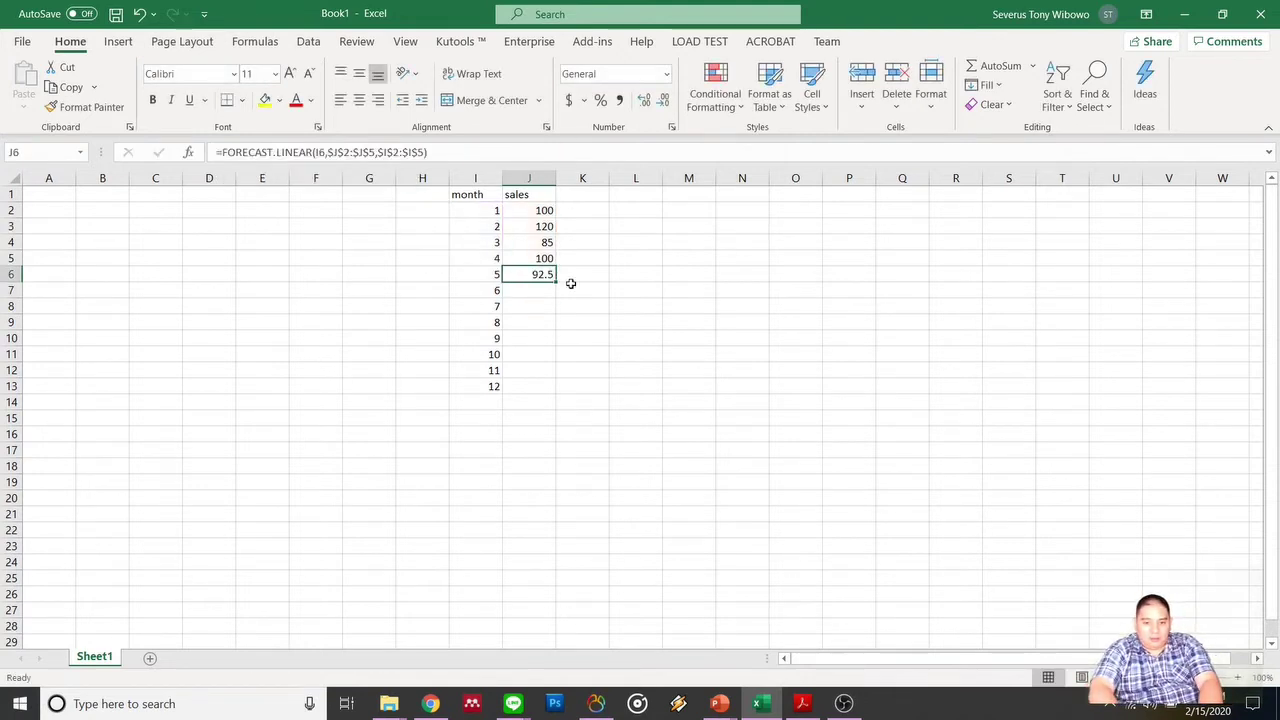
drag(556, 282, 549, 392)
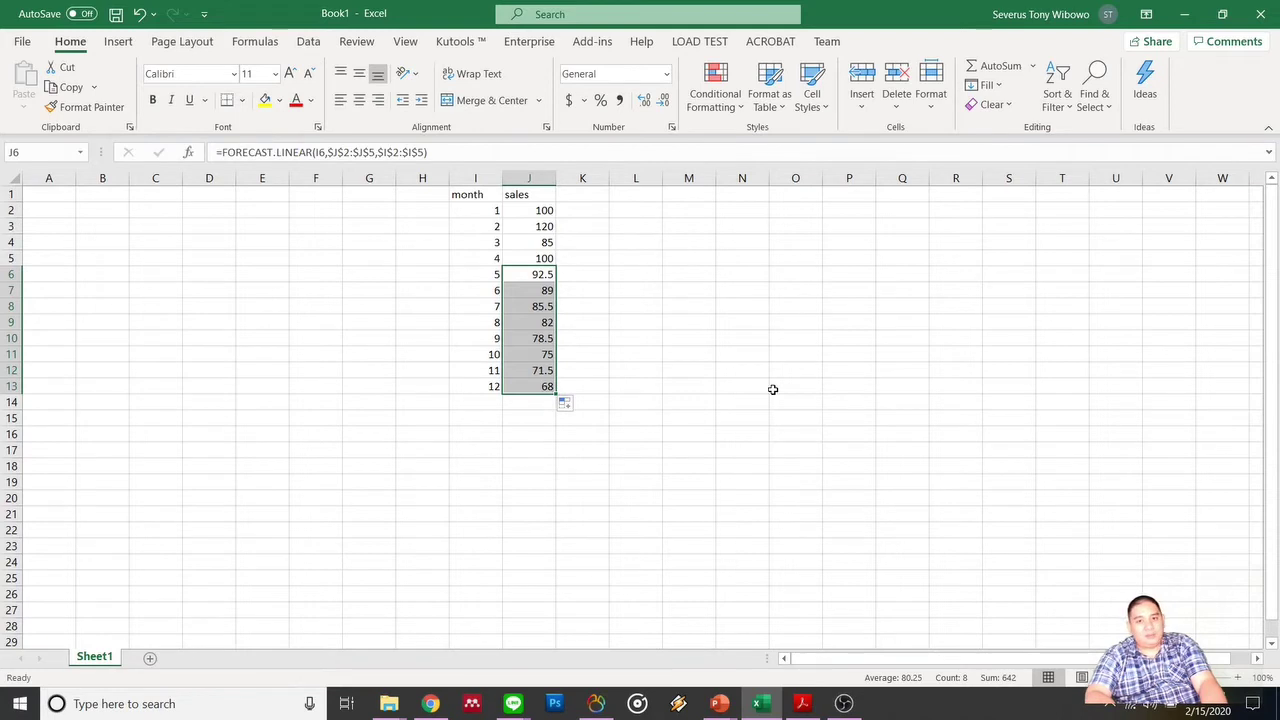
Add the column header "trend" in cell K1 beside the sales header.
key(Up)
key(Up)
key(Up)
key(Up)
key(Up)
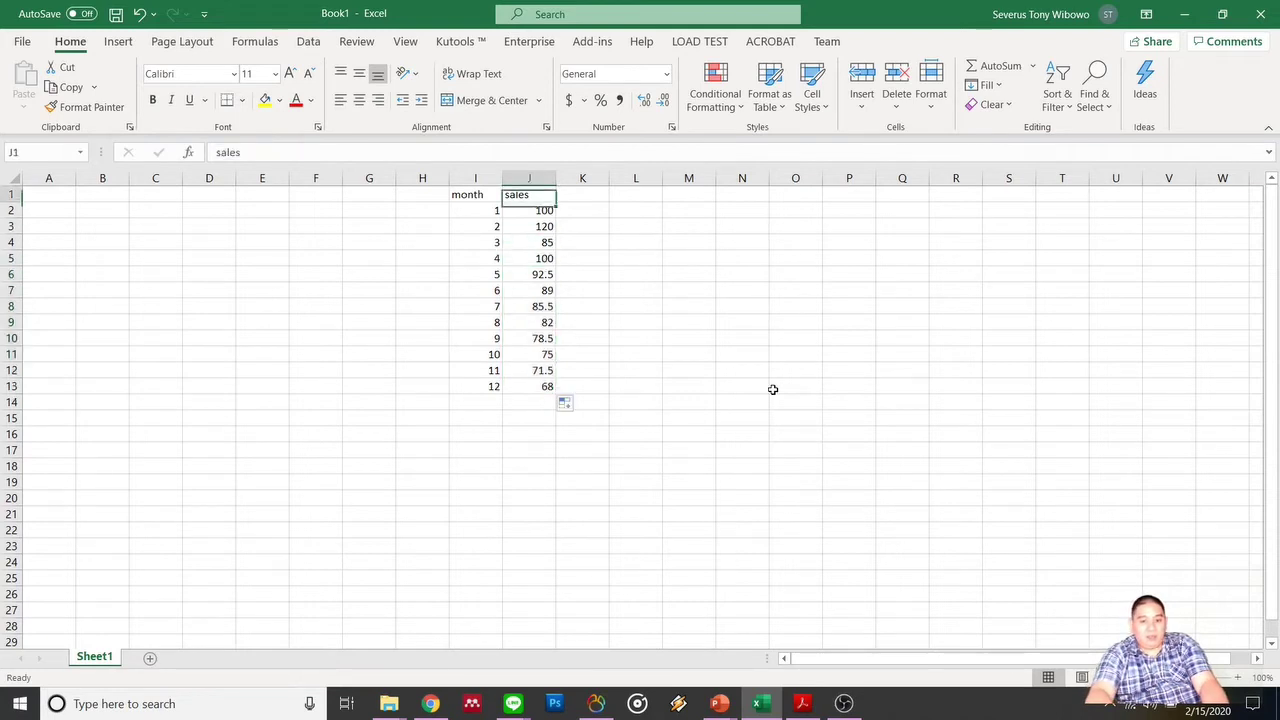
key(Right)
text(t)
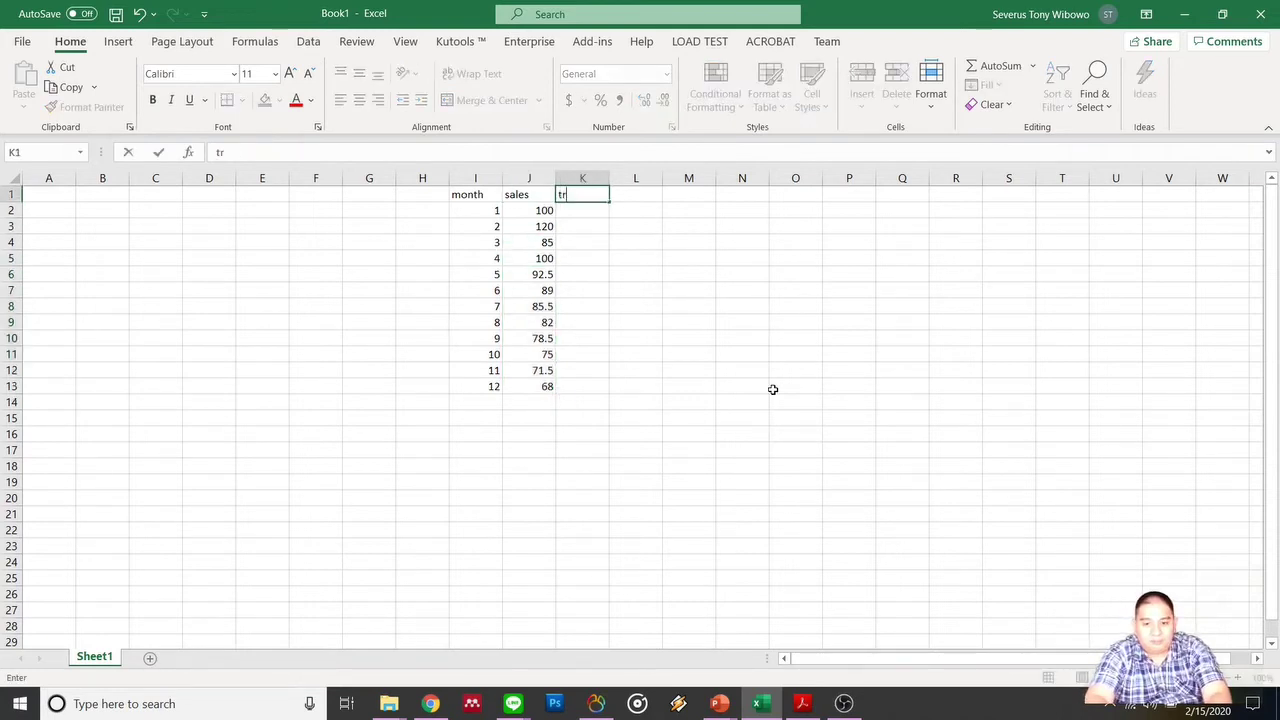
text(rend)
key(Return)
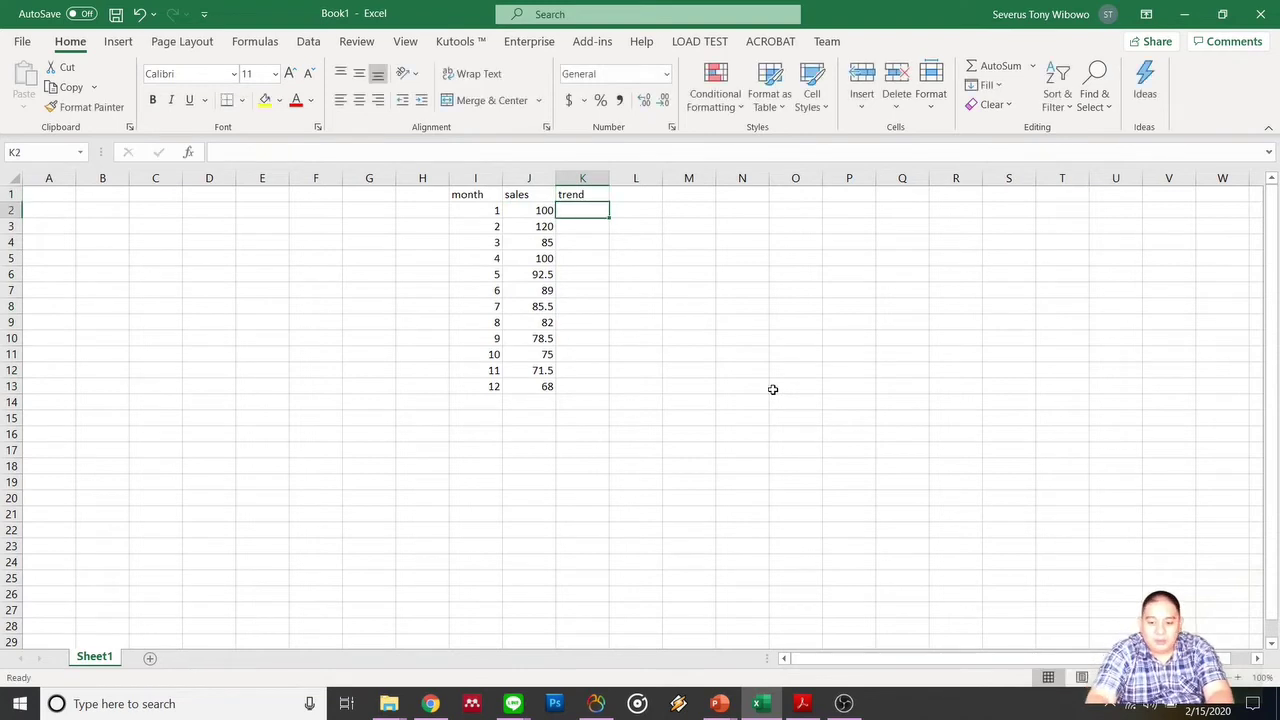
Start a TREND formula in K2 with the sales range J2:J13 as its known ys.
text(=te)
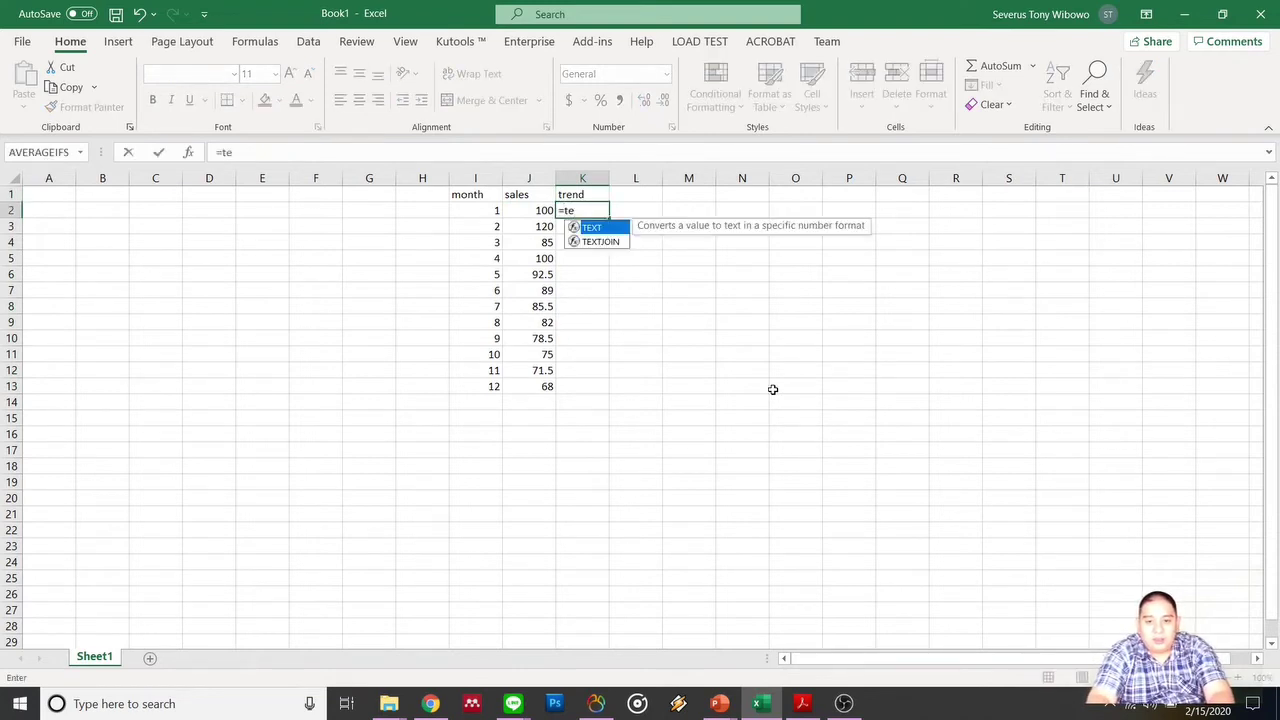
key(BackSpace)
text(re)
key(Tab)
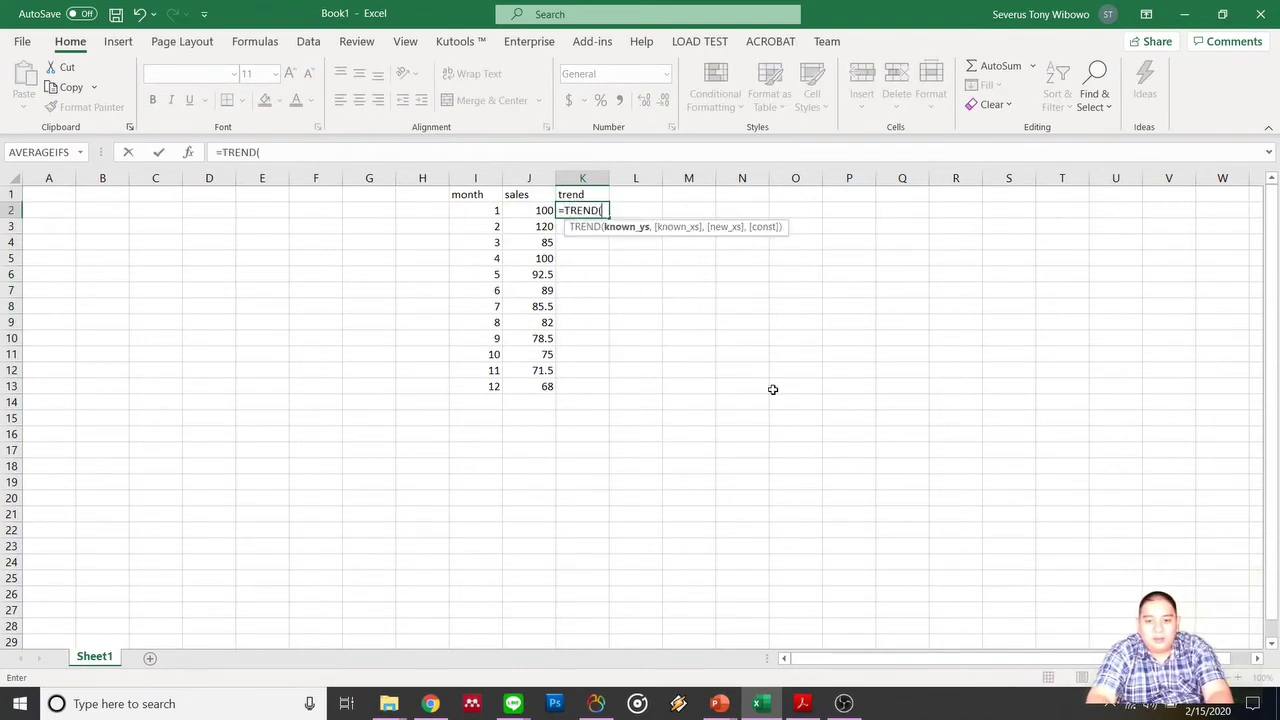
key(Left)
key(shift+Down)
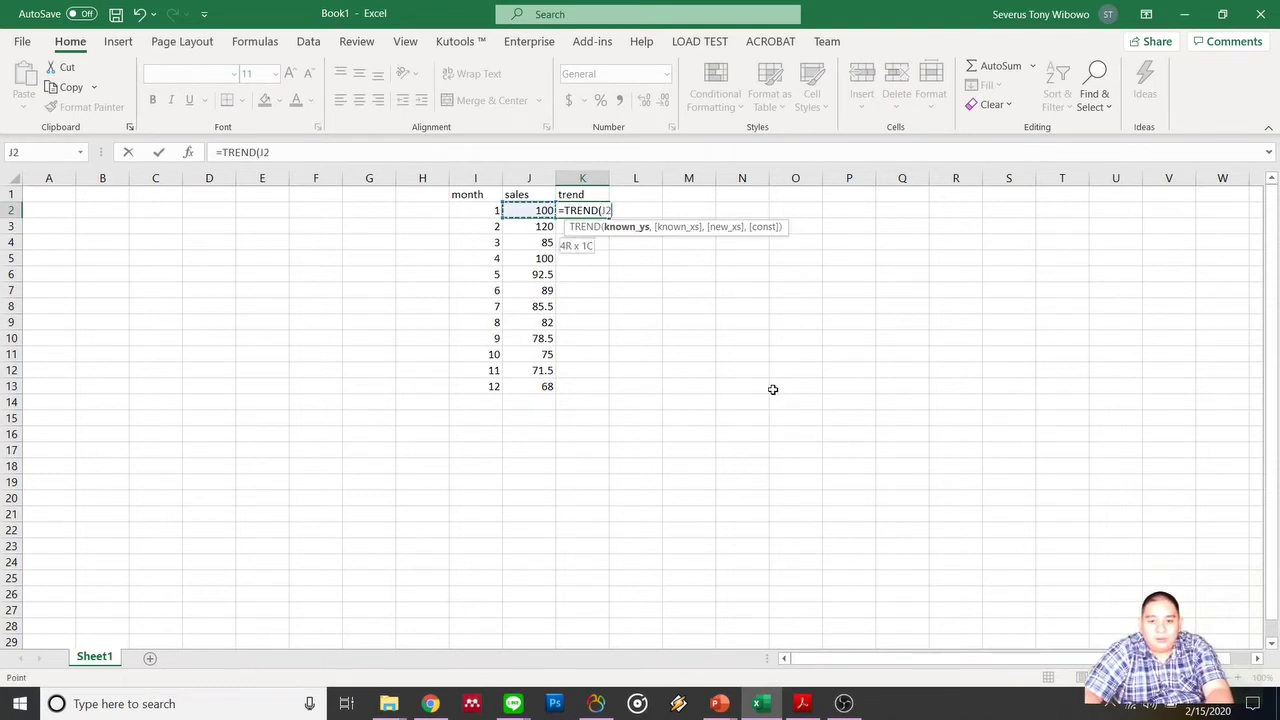
key(shift+Down)
key(shift+Down)
key(shift+Down)
key(shift+Down)
key(shift+Down)
key(shift+Down)
key(shift+Down)
key(shift+Down)
key(shift+Down)
key(shift+Down)
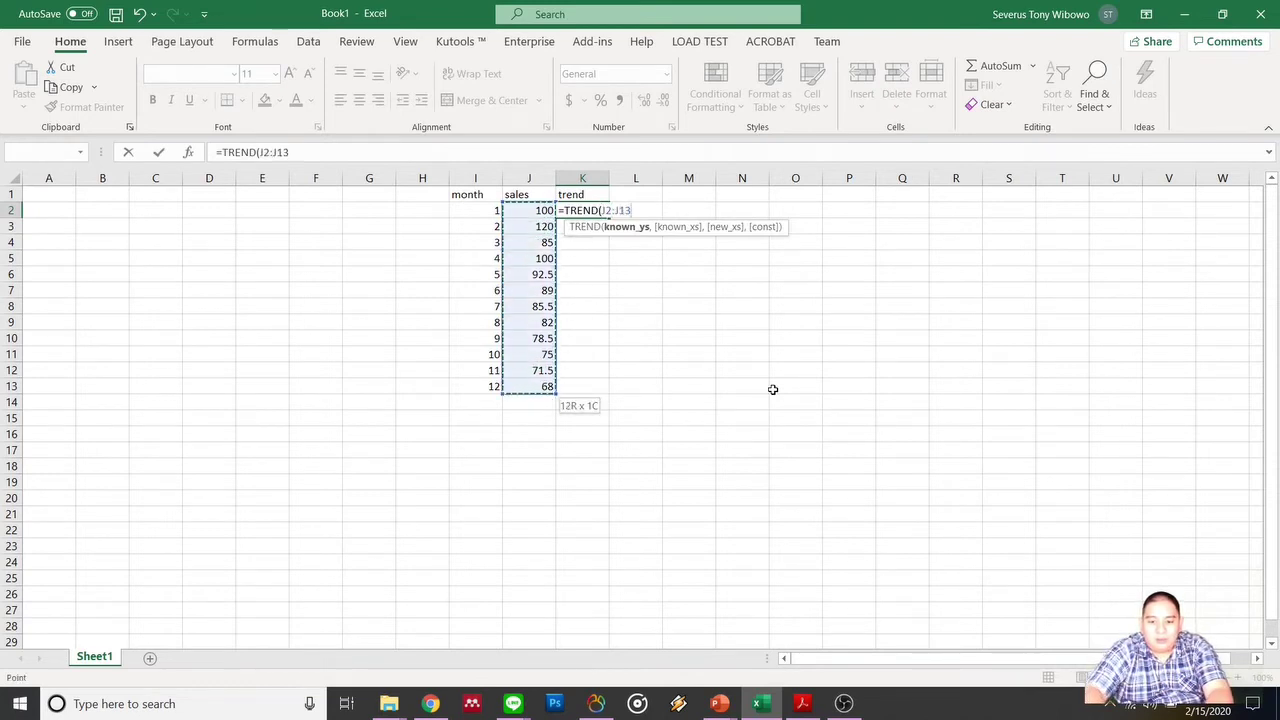
Supply the month range I2:I13 as the known xs and complete the TREND formula in K2.
text(,)
key(Left)
key(Left)
key(shift+Down)
key(shift+Down)
key(shift+Down)
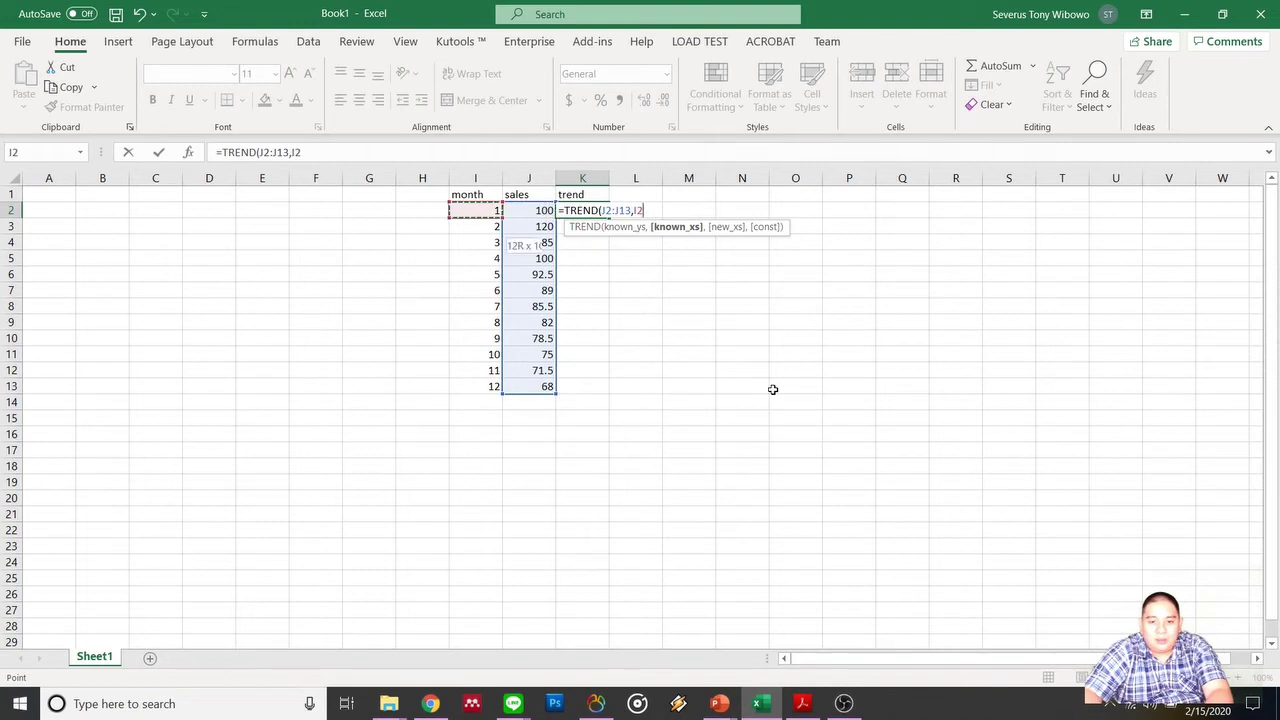
key(shift+Down)
key(shift+Down)
key(shift+Down)
key(shift+Down)
key(shift+Down)
key(shift+Down)
key(shift+Down)
key(shift+Down)
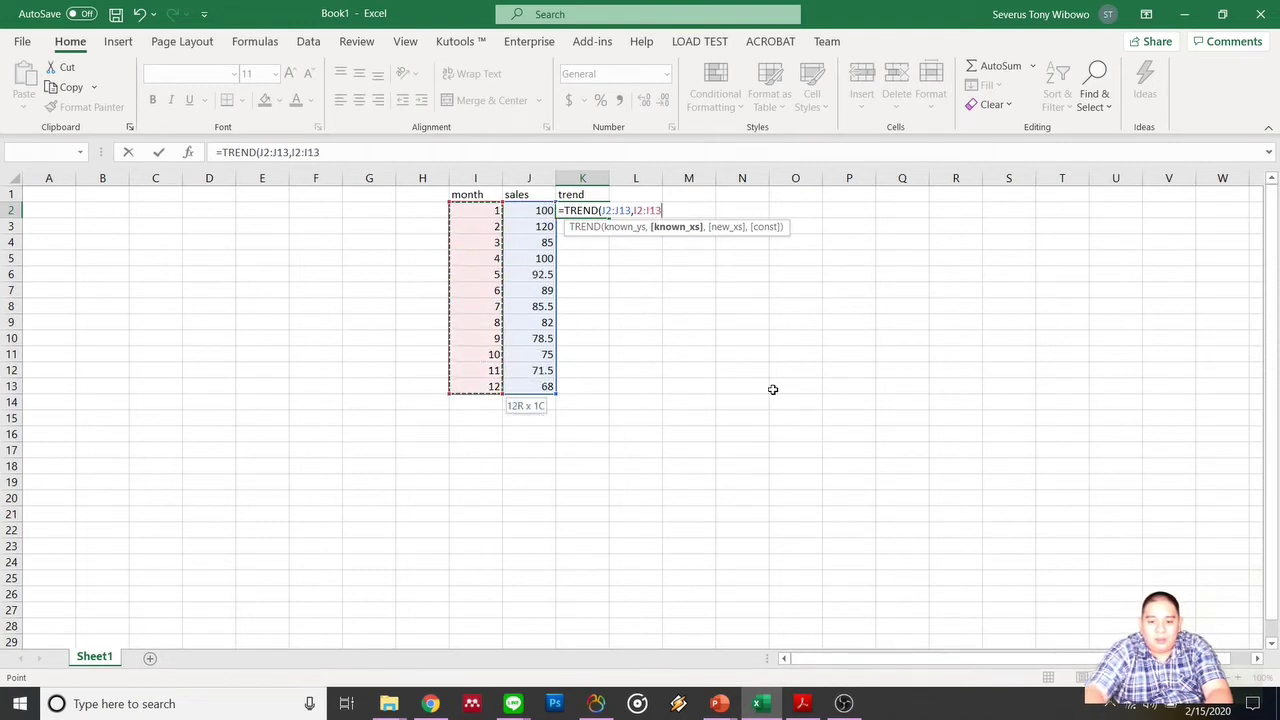
key(ctrl+Return)
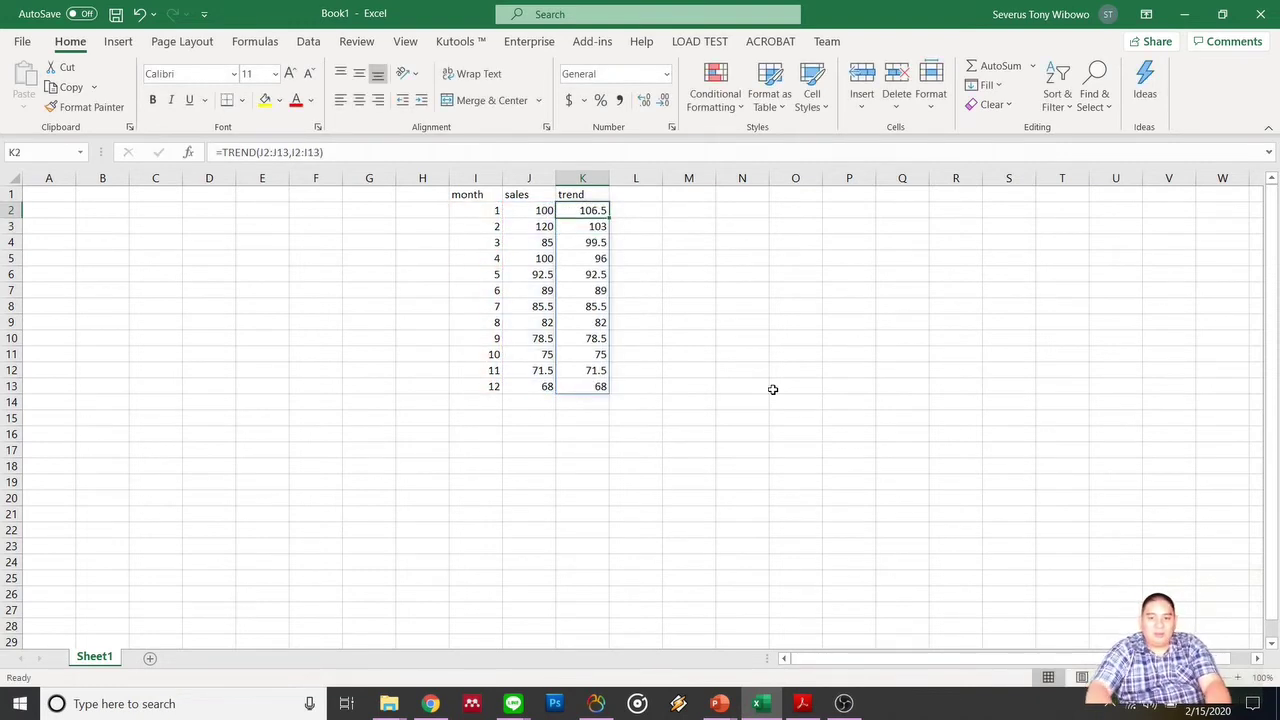
Insert the recommended line chart of sales and trend from I1:K13 and place it beside the table, over columns M to T.
drag(486, 192, 570, 386)
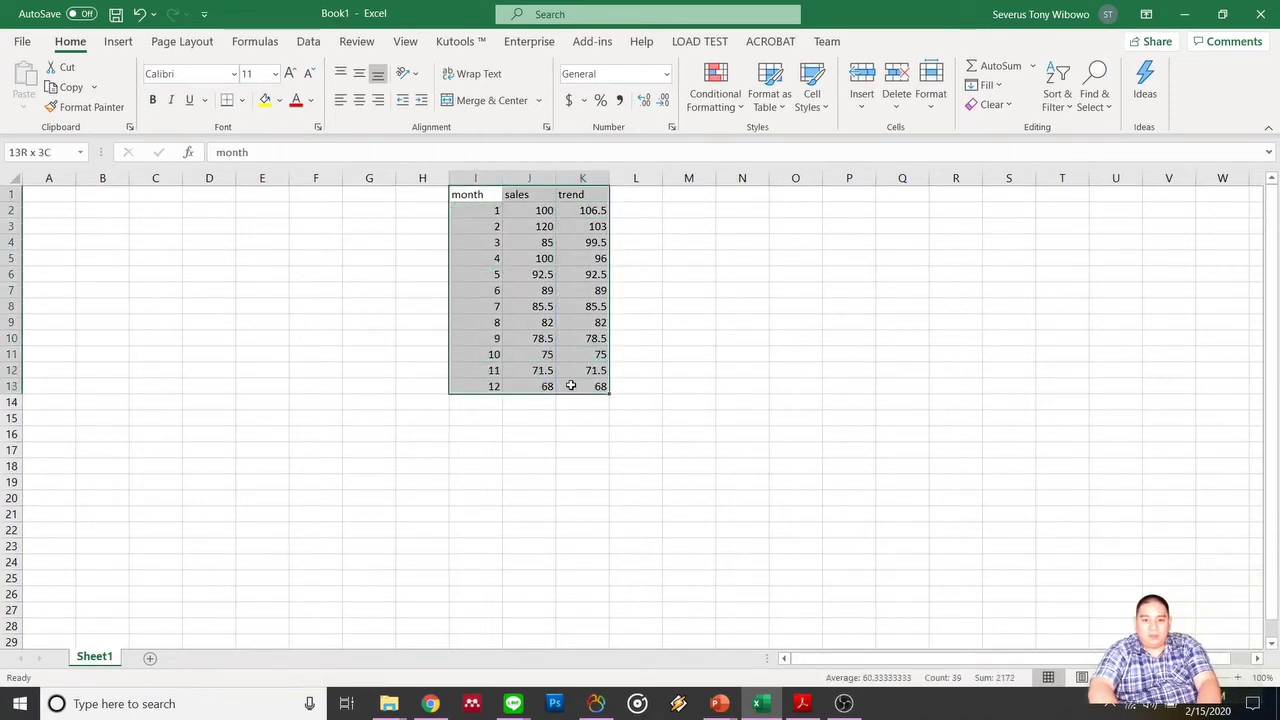
click(303, 43)
click(116, 42)
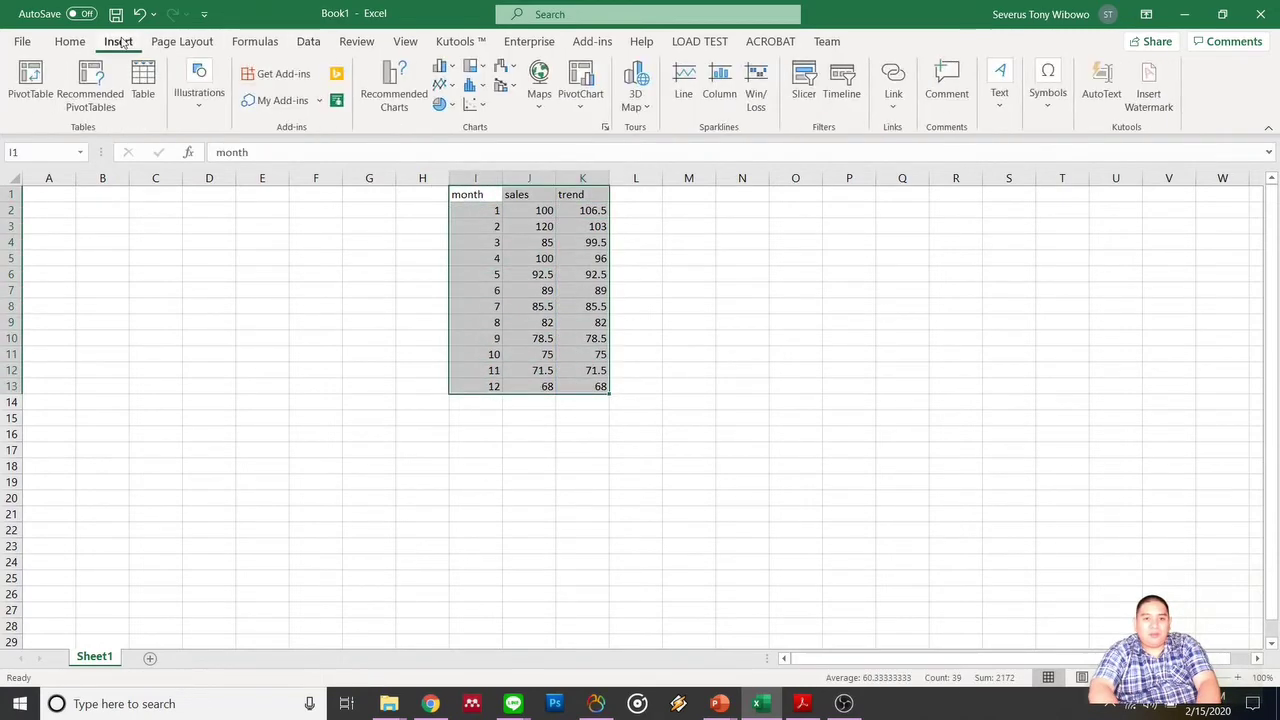
click(396, 80)
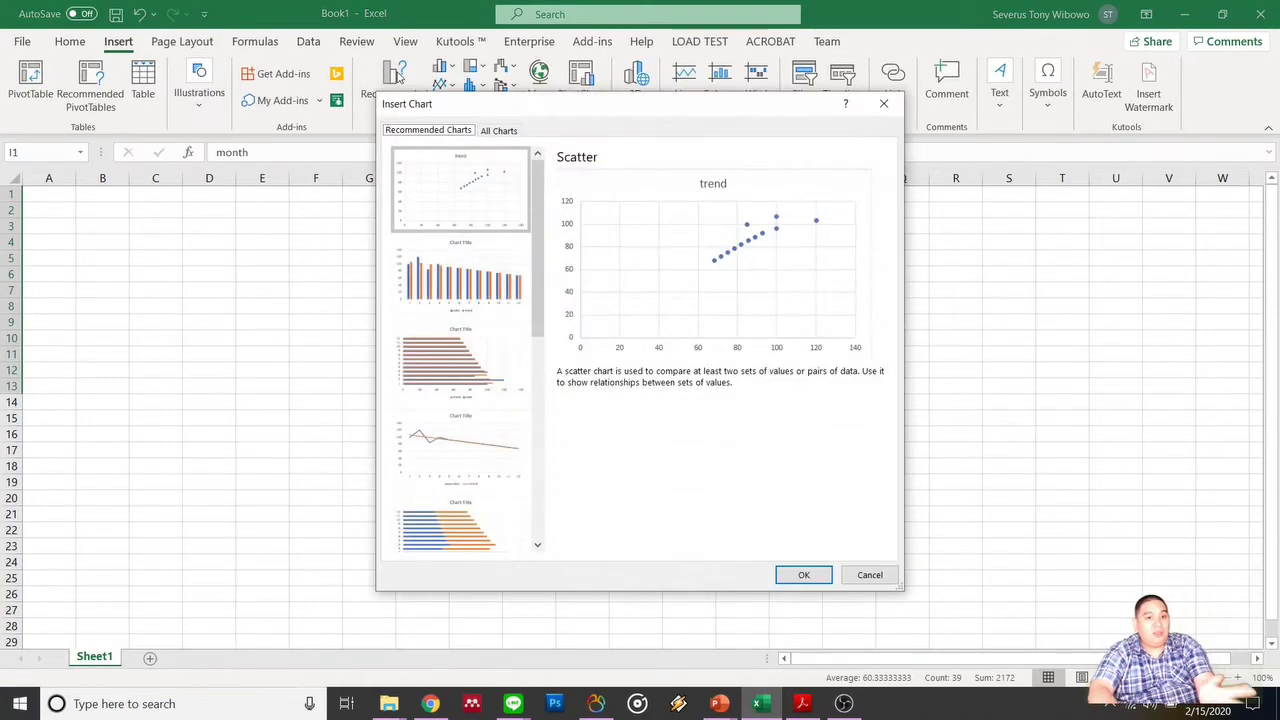
click(883, 103)
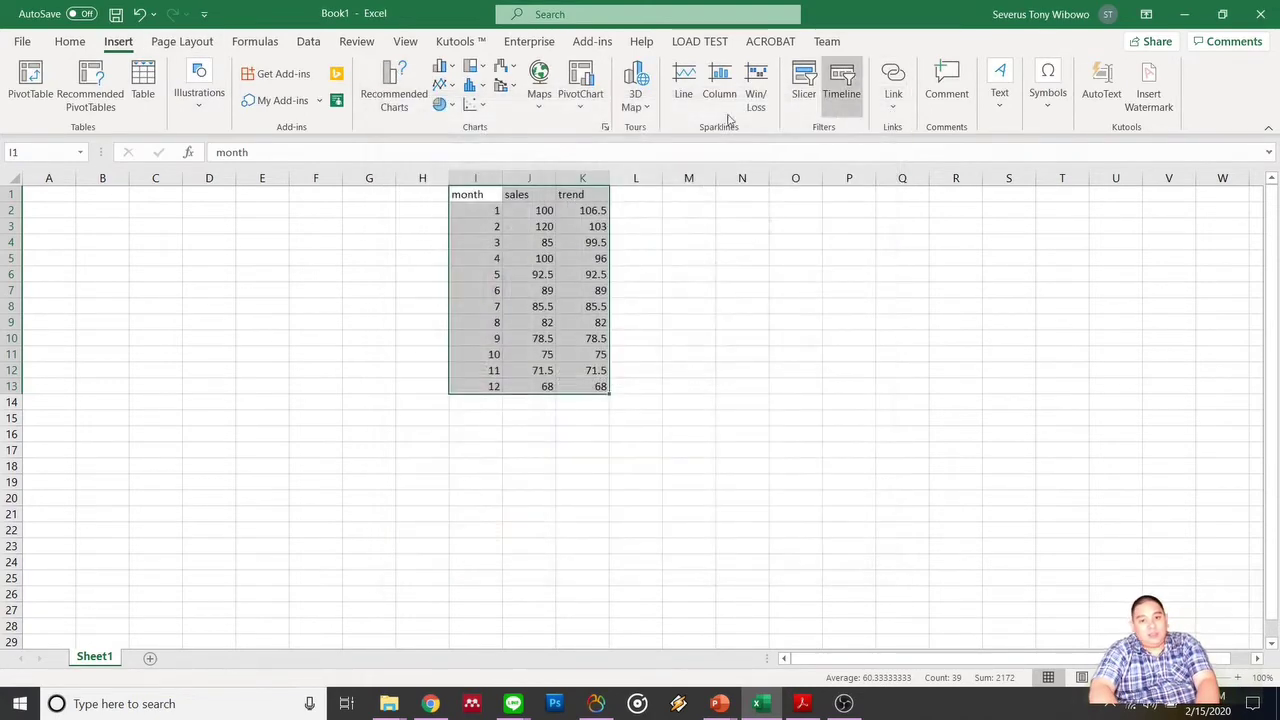
click(403, 90)
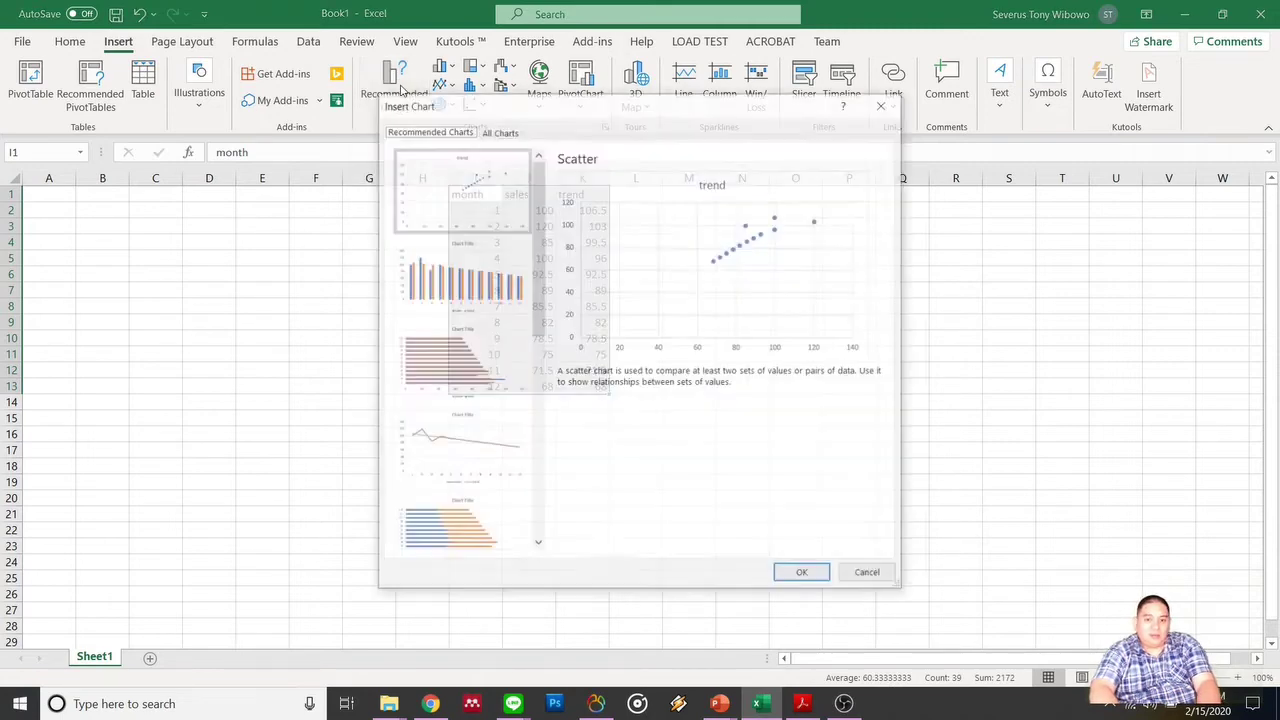
click(499, 451)
click(801, 573)
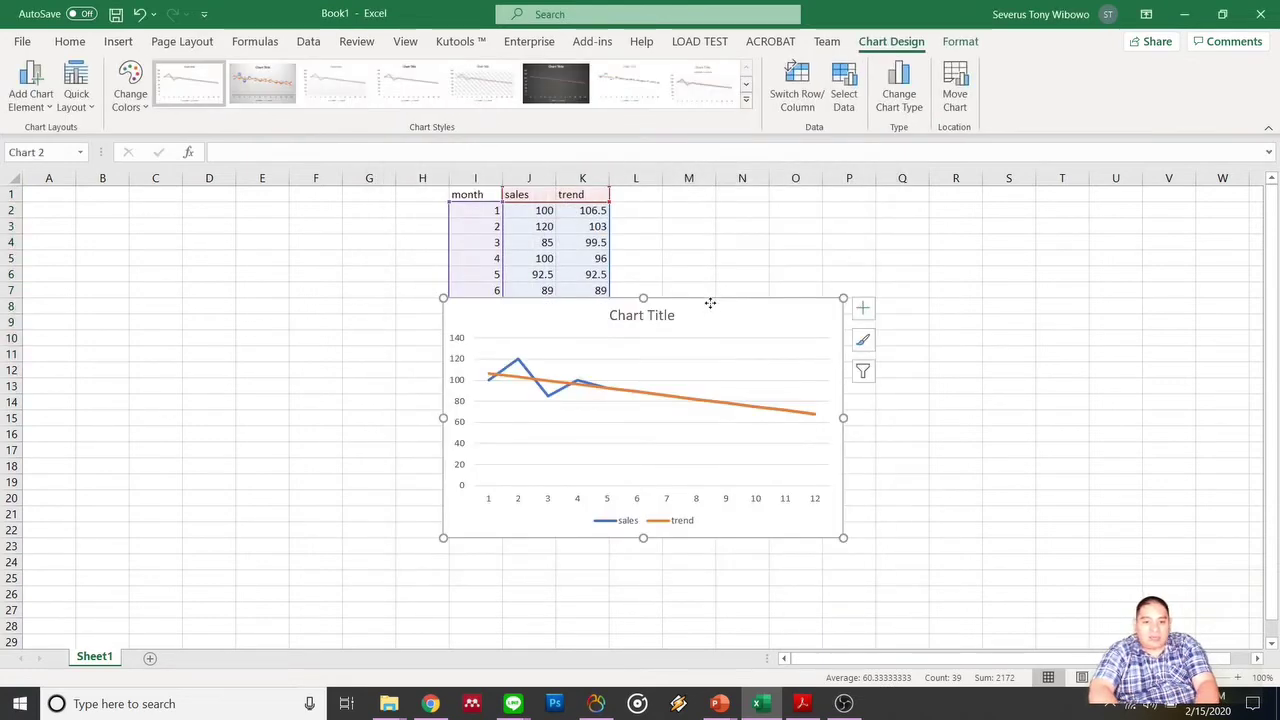
drag(709, 300, 958, 253)
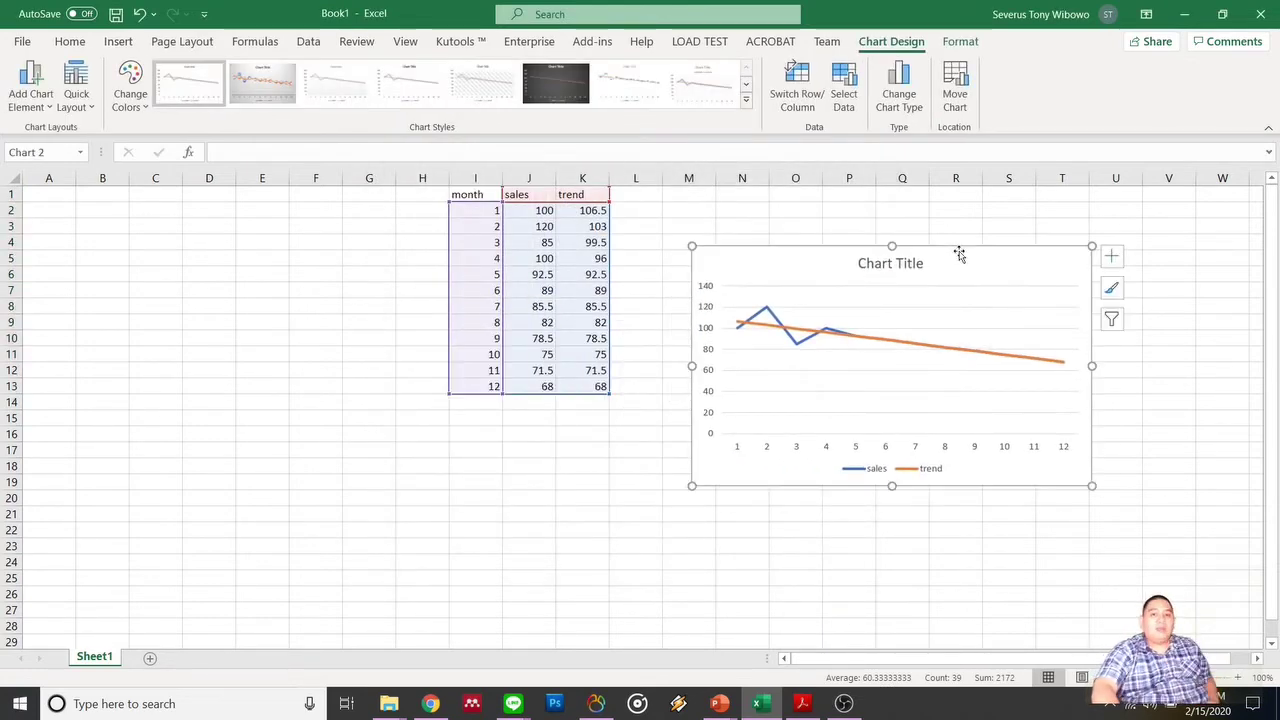
Try actual sales values of 150, 180 and 200 for months 5, 6 and 7 in J6:J8.
click(544, 275)
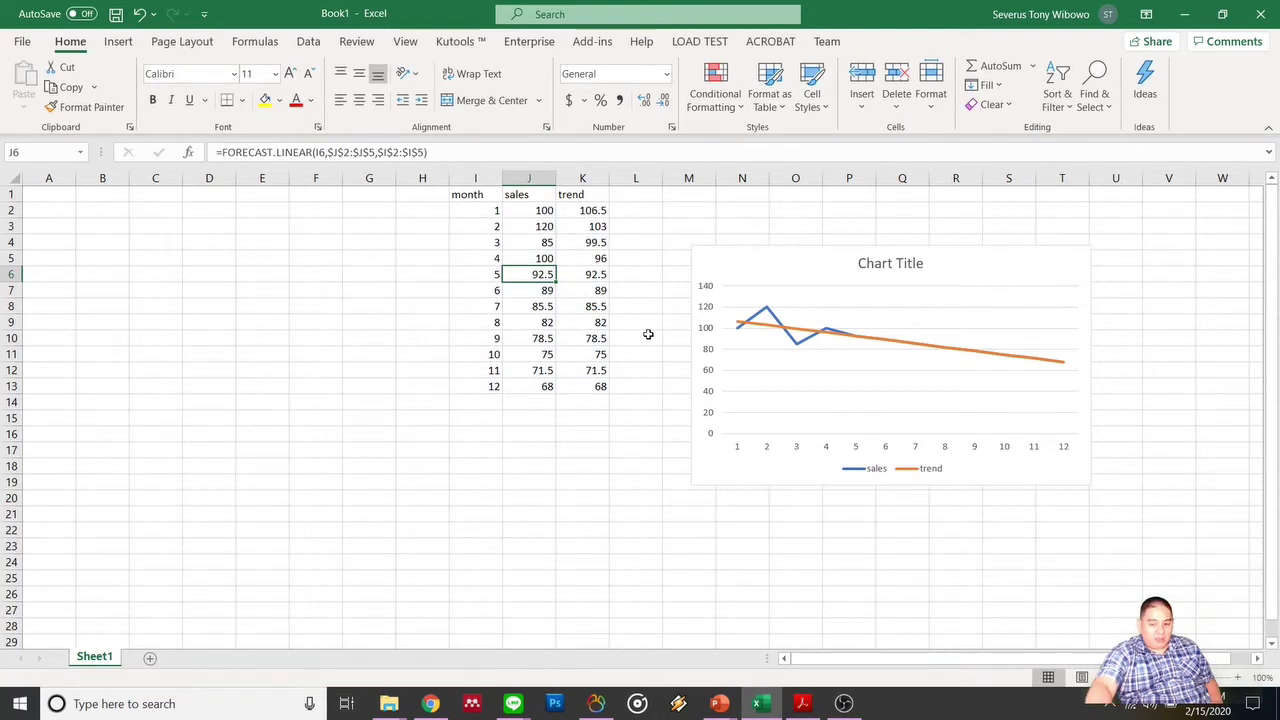
text(150)
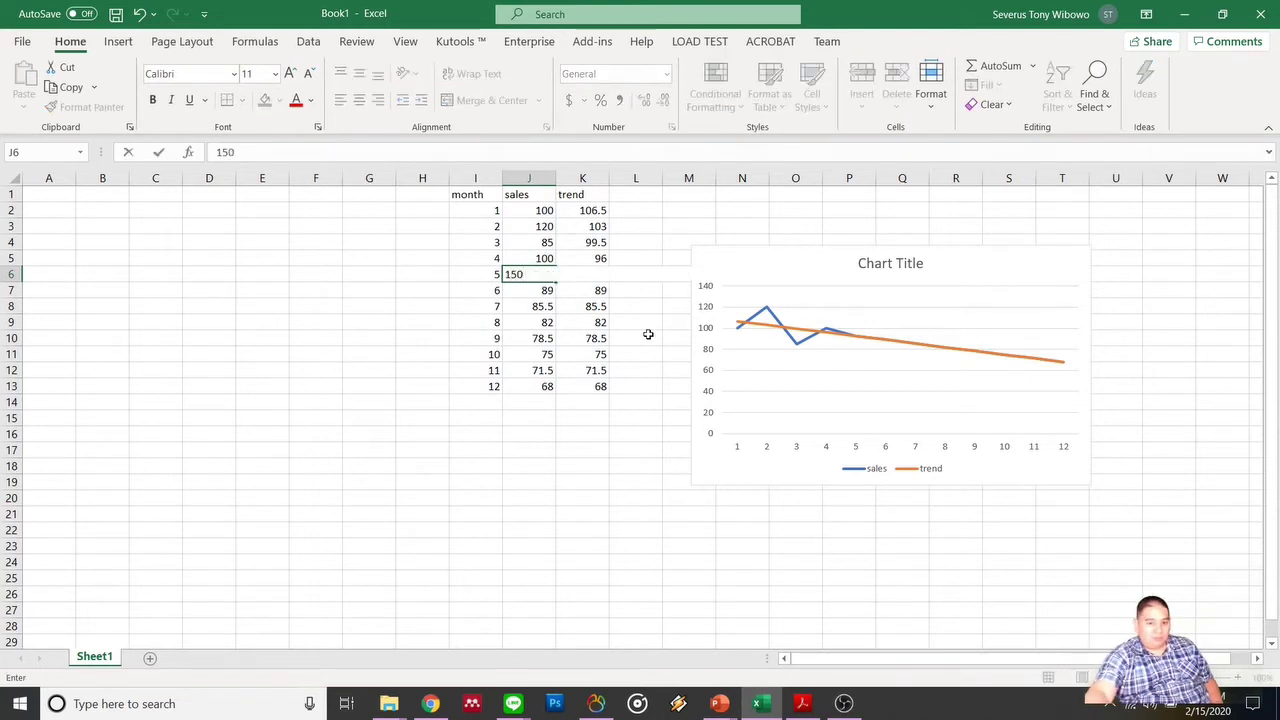
key(Return)
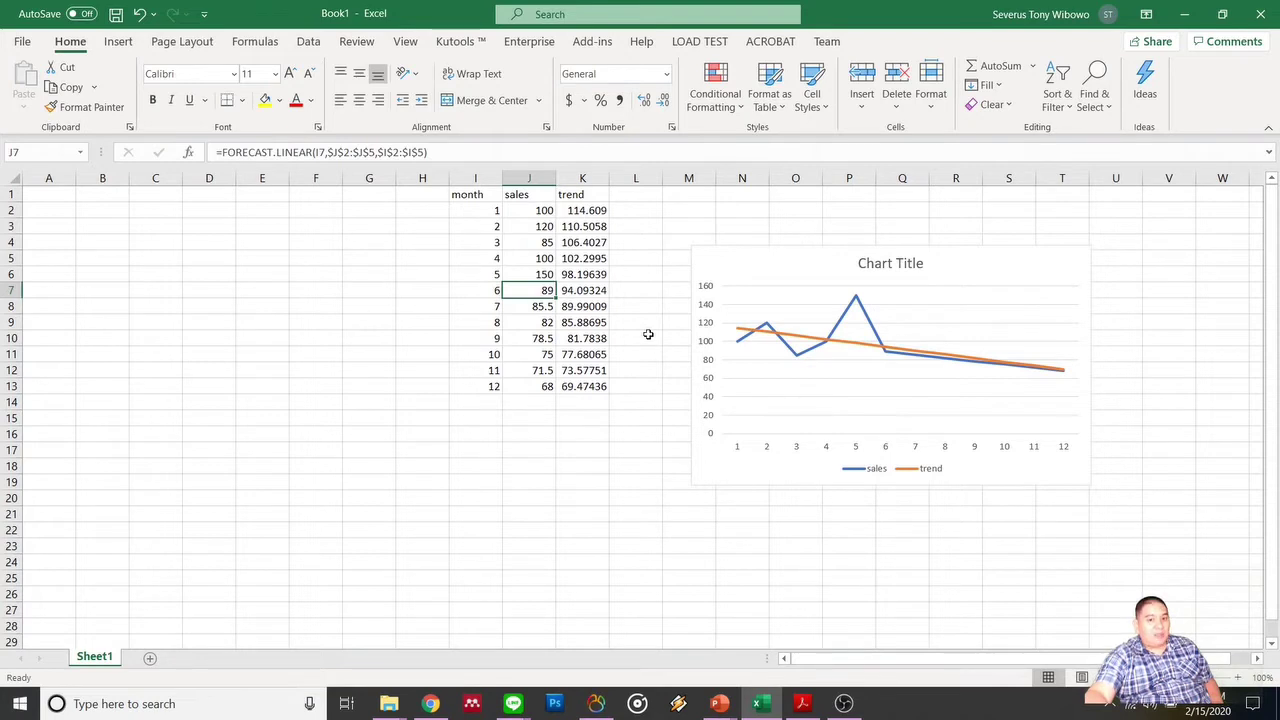
text(180)
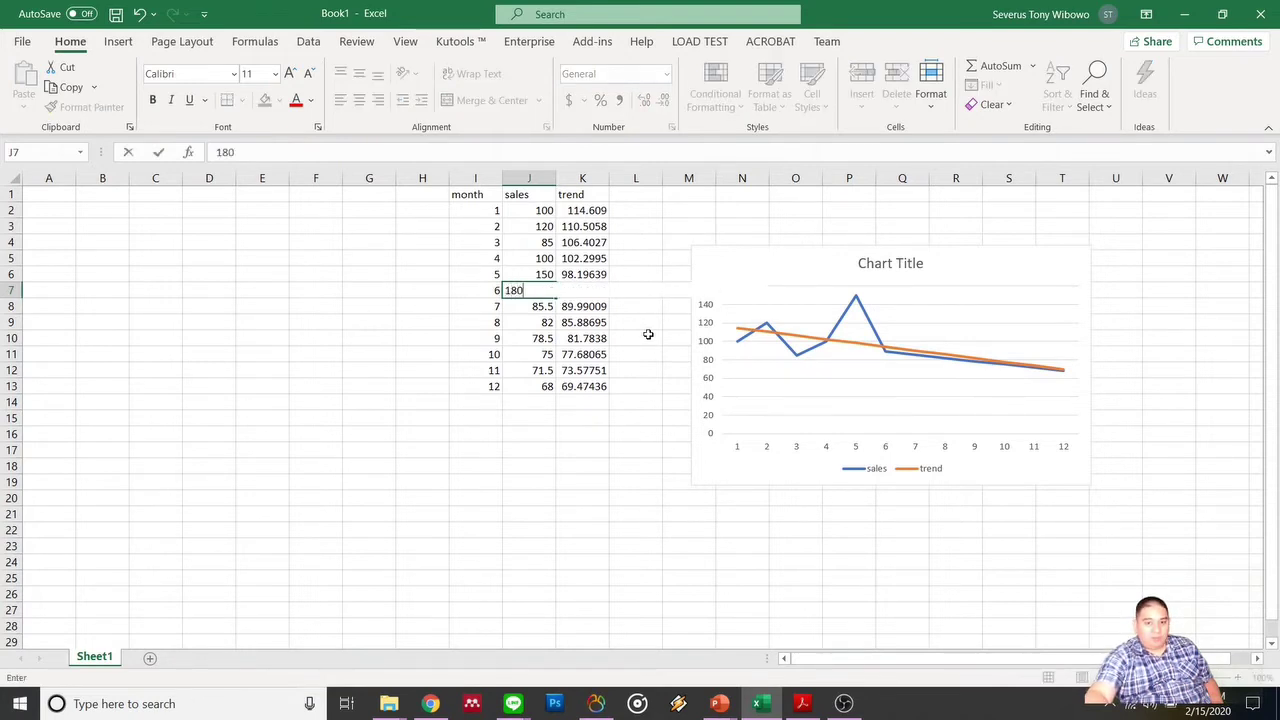
key(Return)
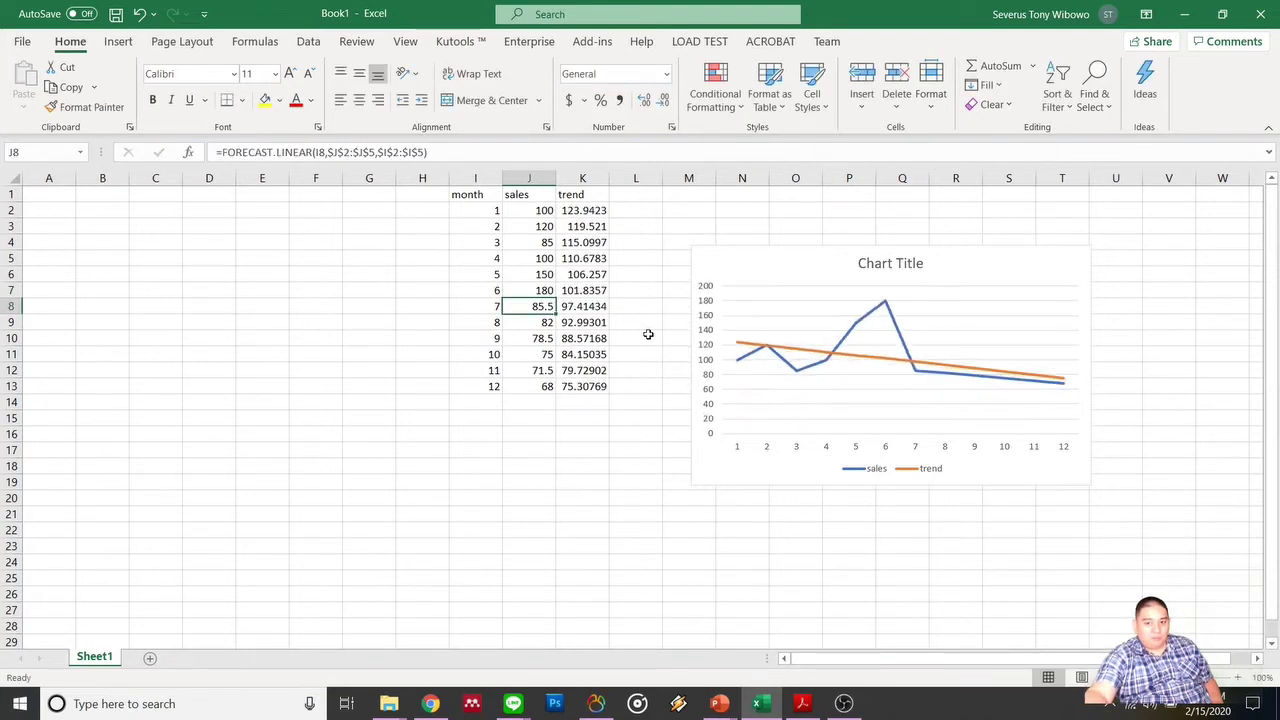
key(Down)
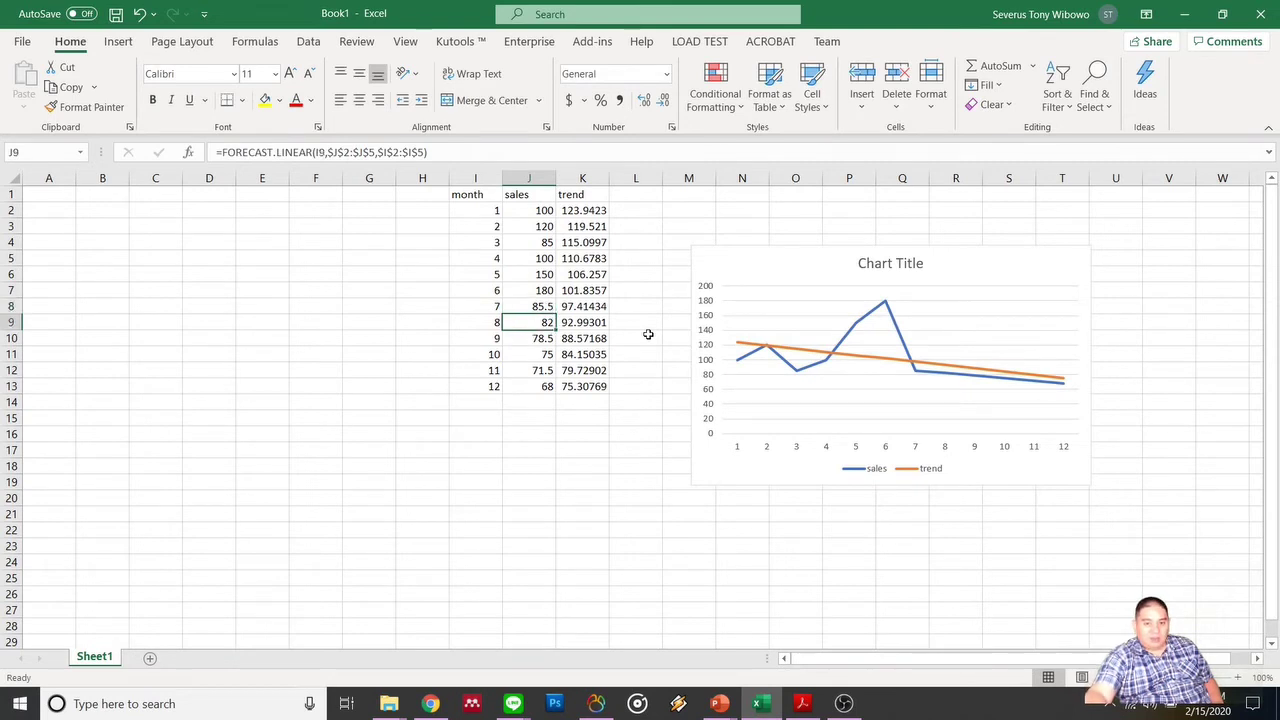
key(Up)
text(20)
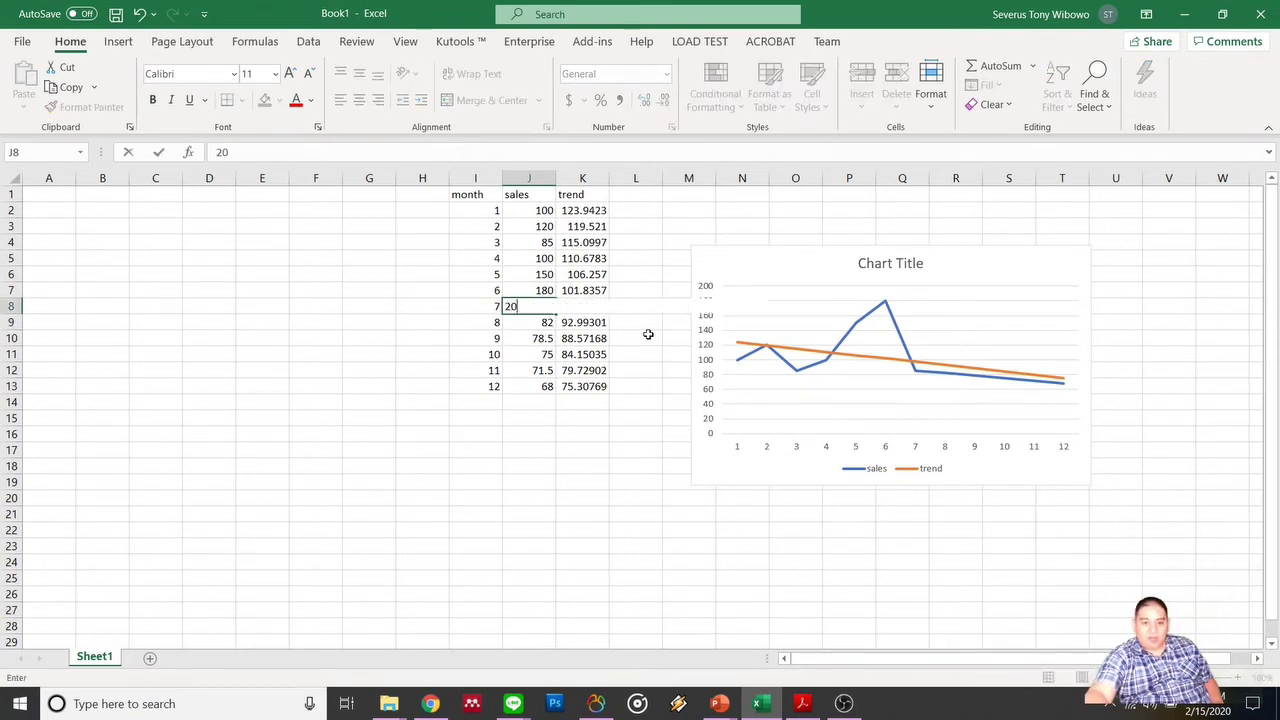
key(Return)
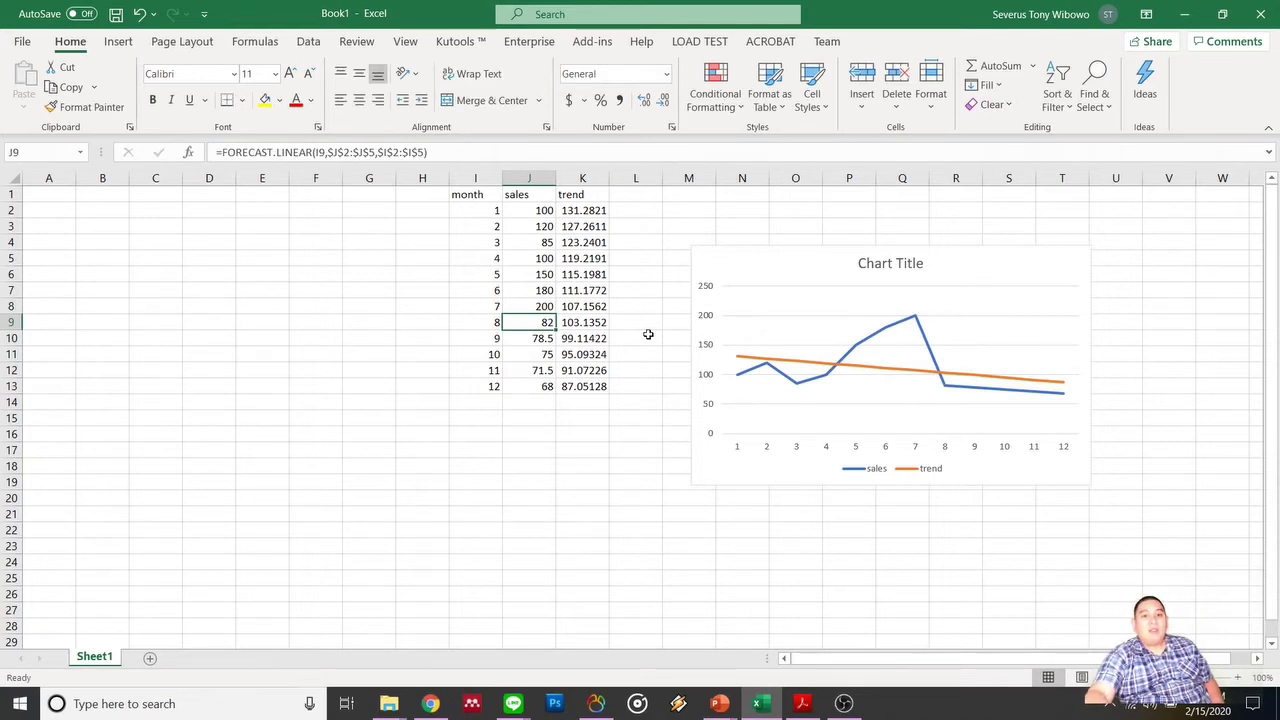
Undo the three sales entries in J6:J8, restoring the forecast formulas.
key(Up)
key(Up)
key(Up)
key(Down)
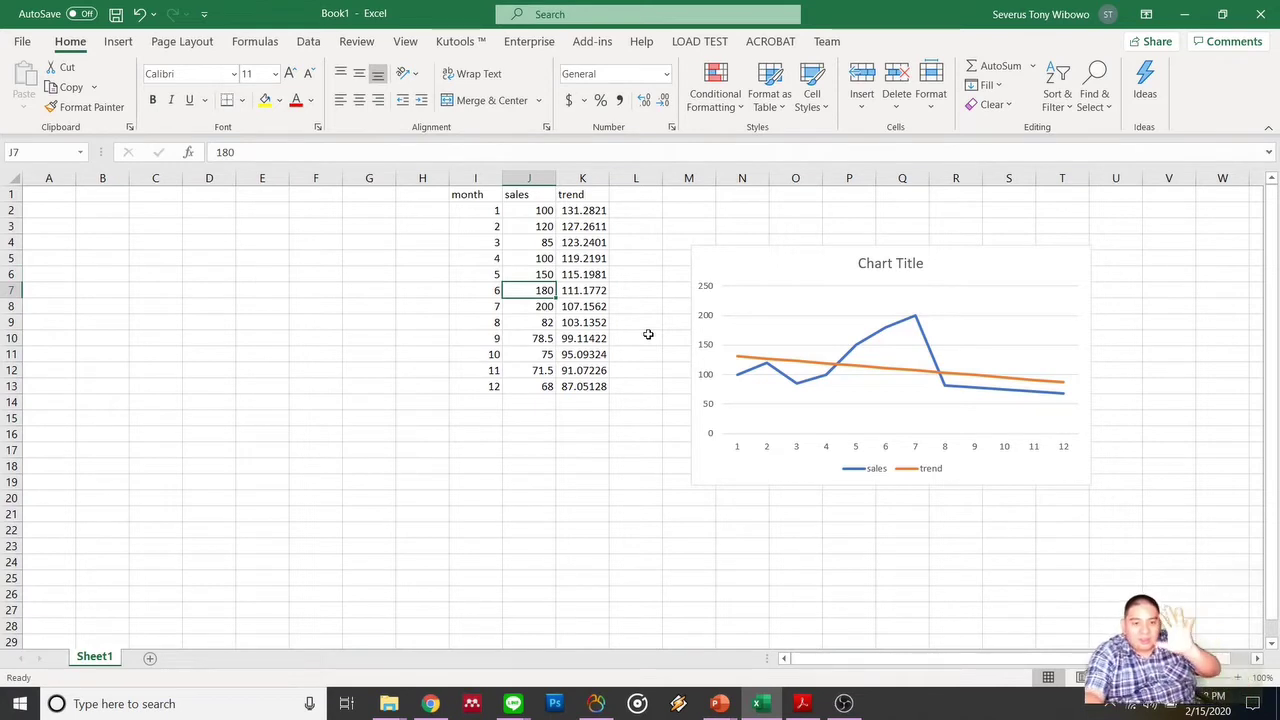
key(Up)
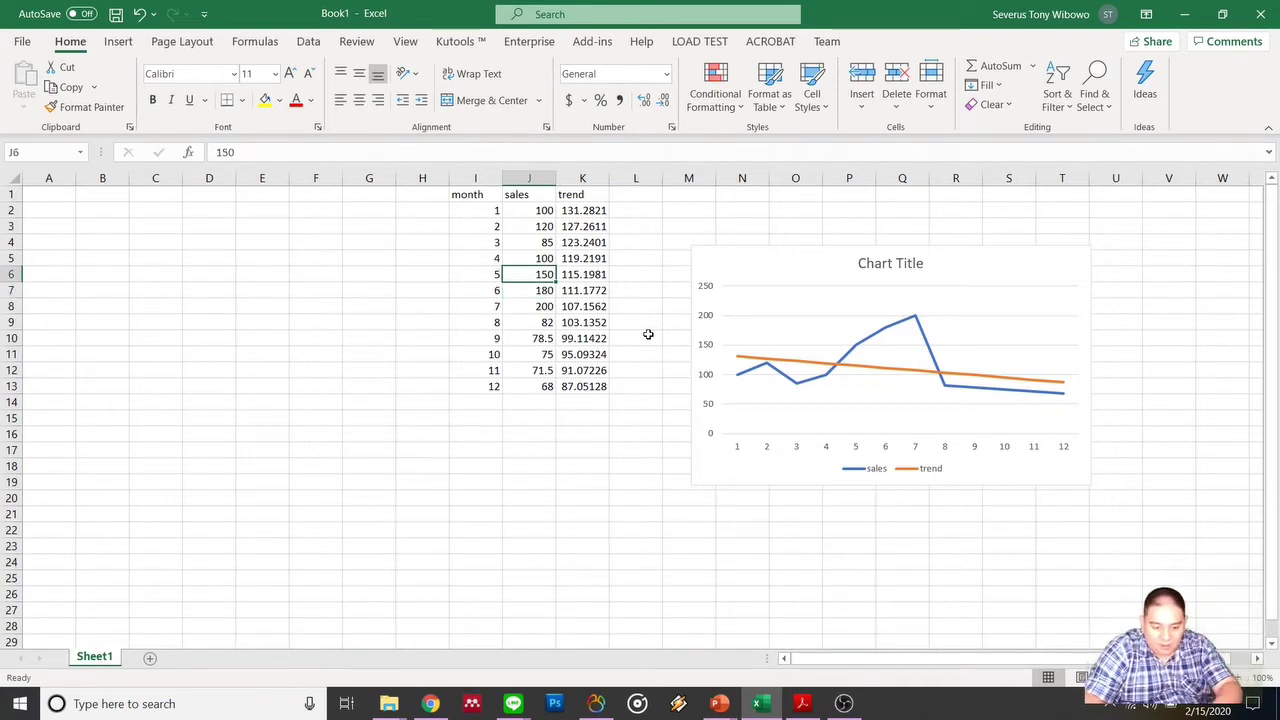
key(Down)
key(Down)
key(ctrl+v)
key(Up)
key(ctrl+v)
key(Up)
key(ctrl+v)
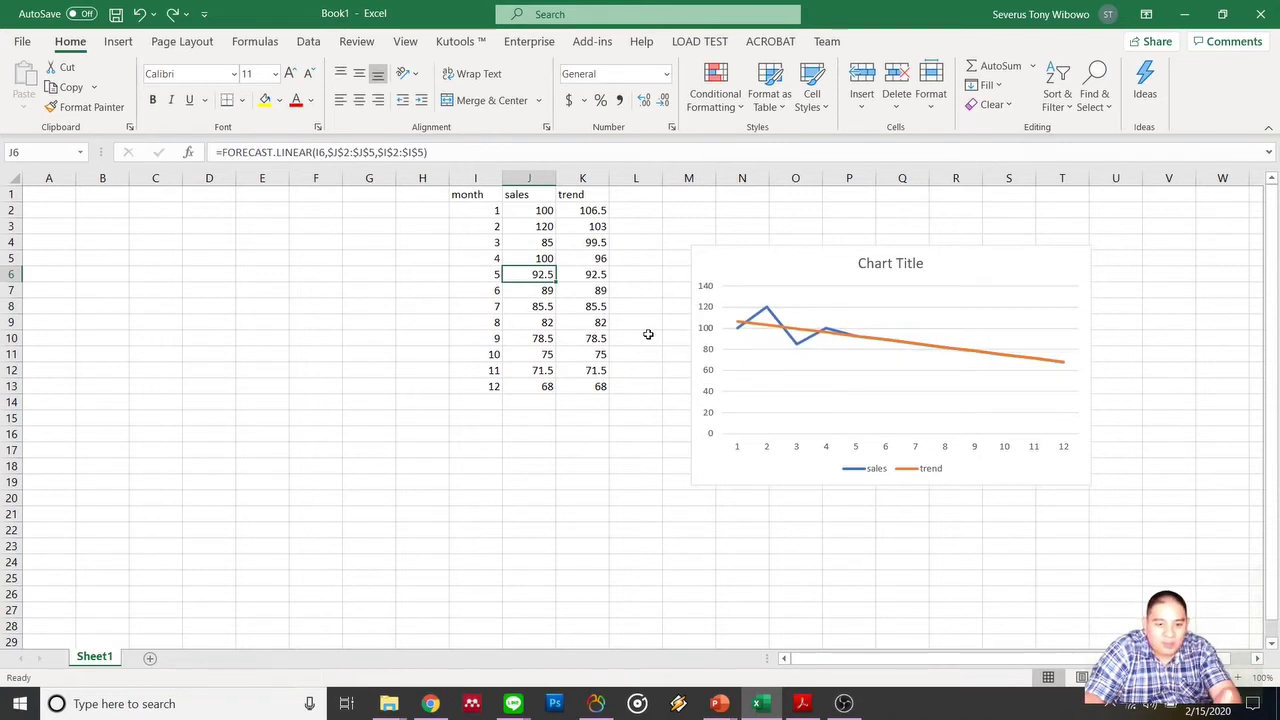
Make the end column of the known ys relative in J6's forecast formula, changing the range to $J$2:J$5.
key(Up)
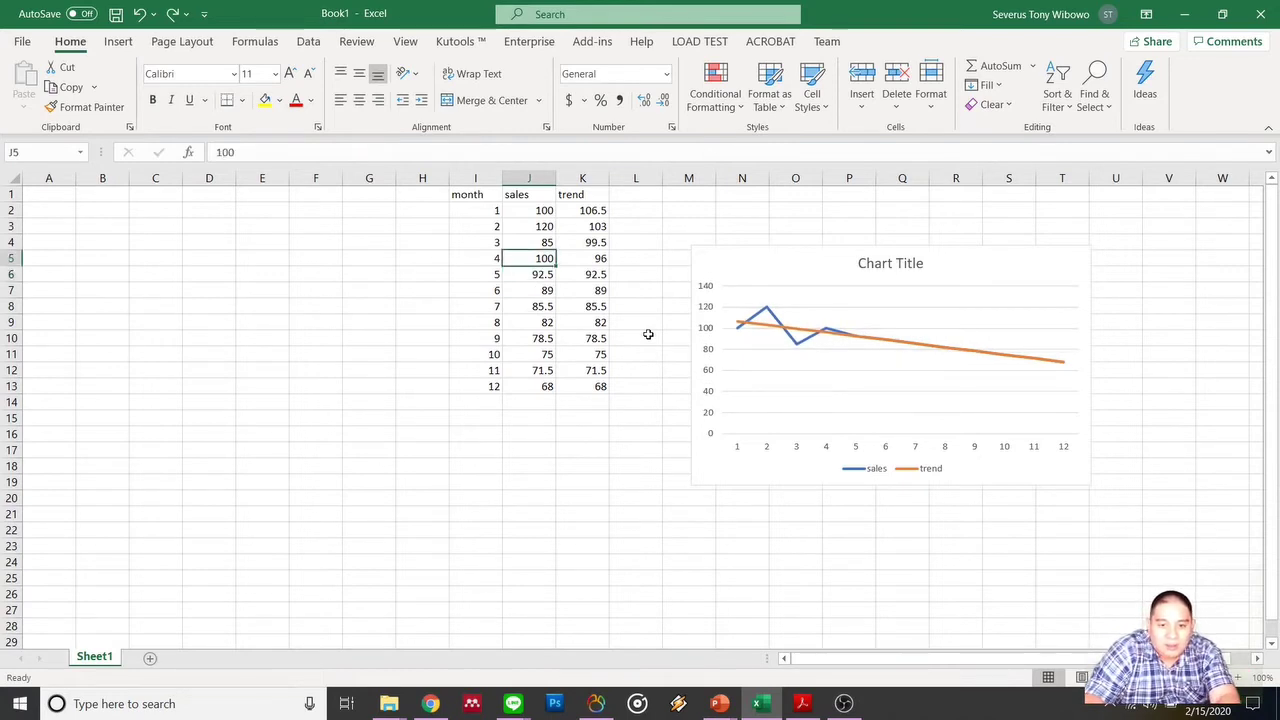
key(Down)
key(Up)
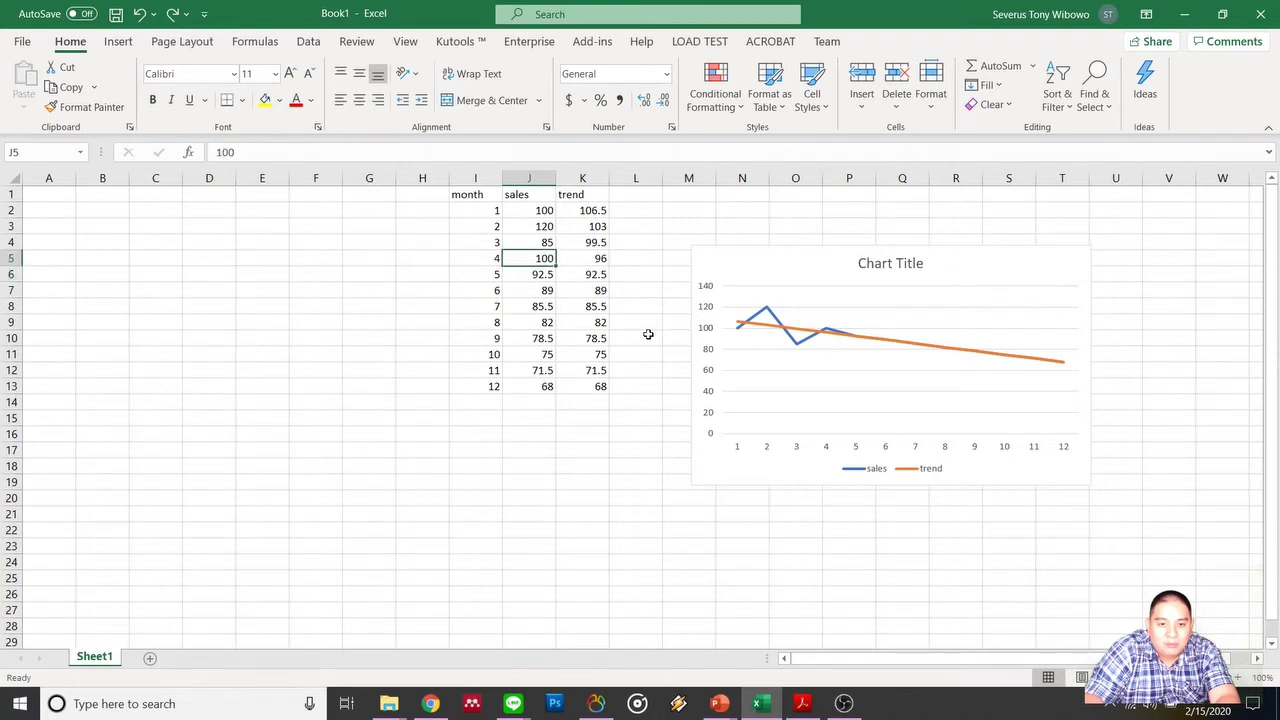
key(Down)
key(F2)
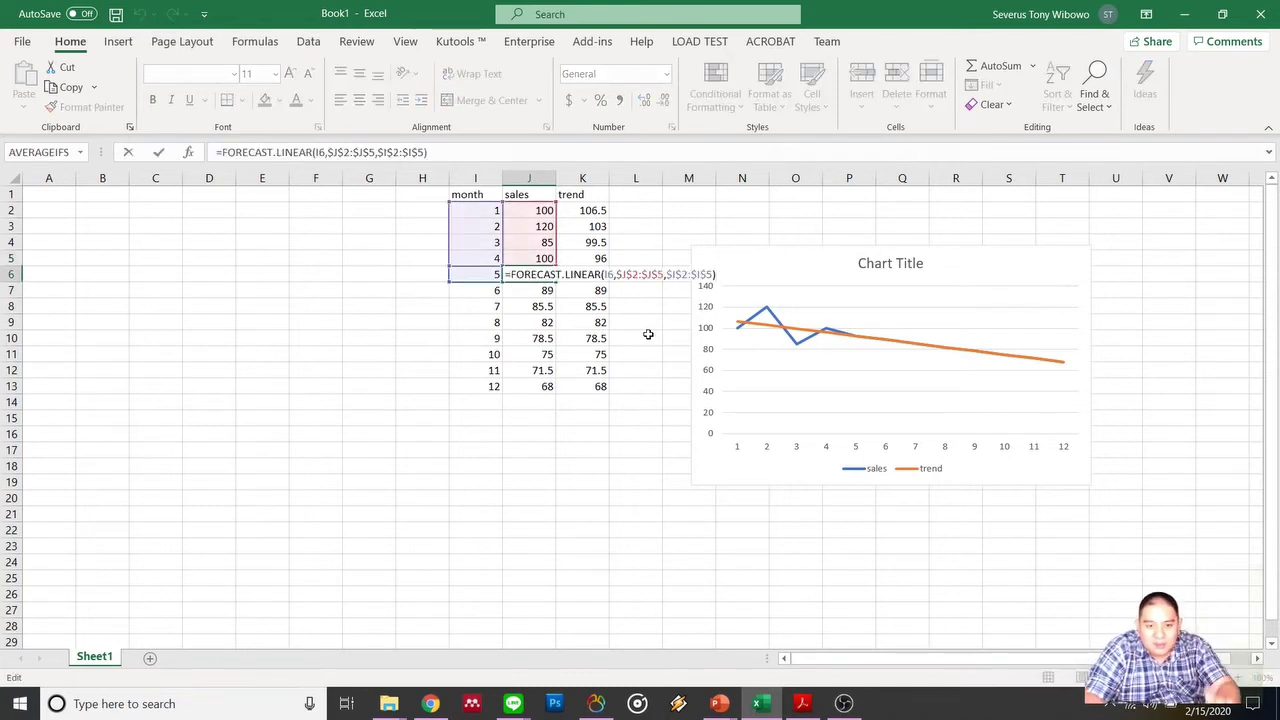
key(Left)
key(Left)
key(Left)
key(Left)
key(Left)
key(Left)
key(Left)
key(Left)
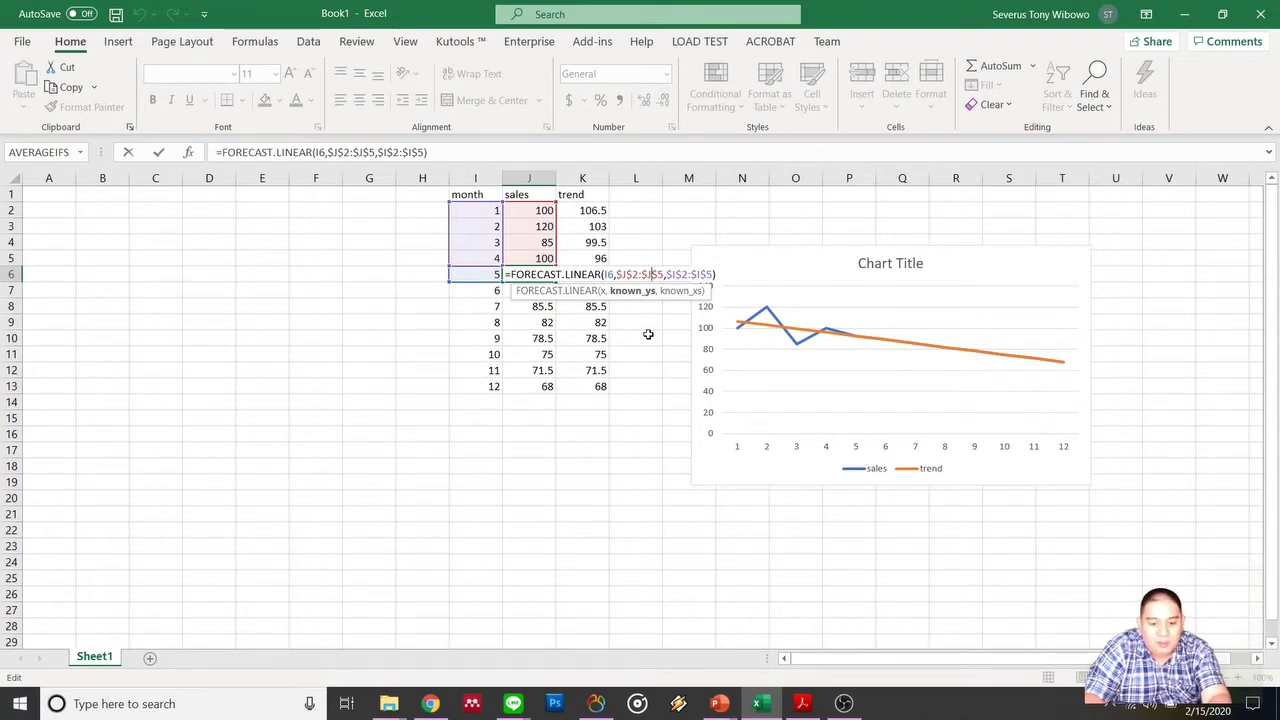
key(BackSpace)
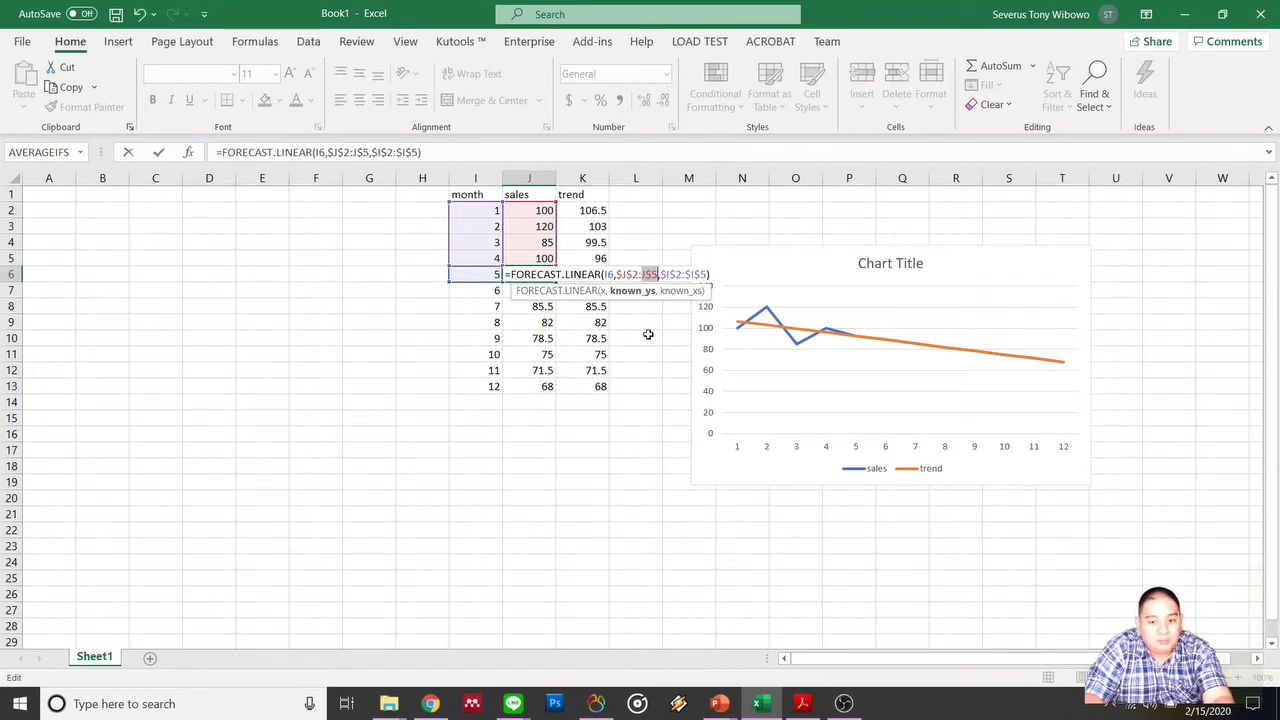
Change the known xs range in J6's formula to $I$2:I$5 and commit the edit.
key(Right)
key(Right)
key(Right)
key(Right)
key(Right)
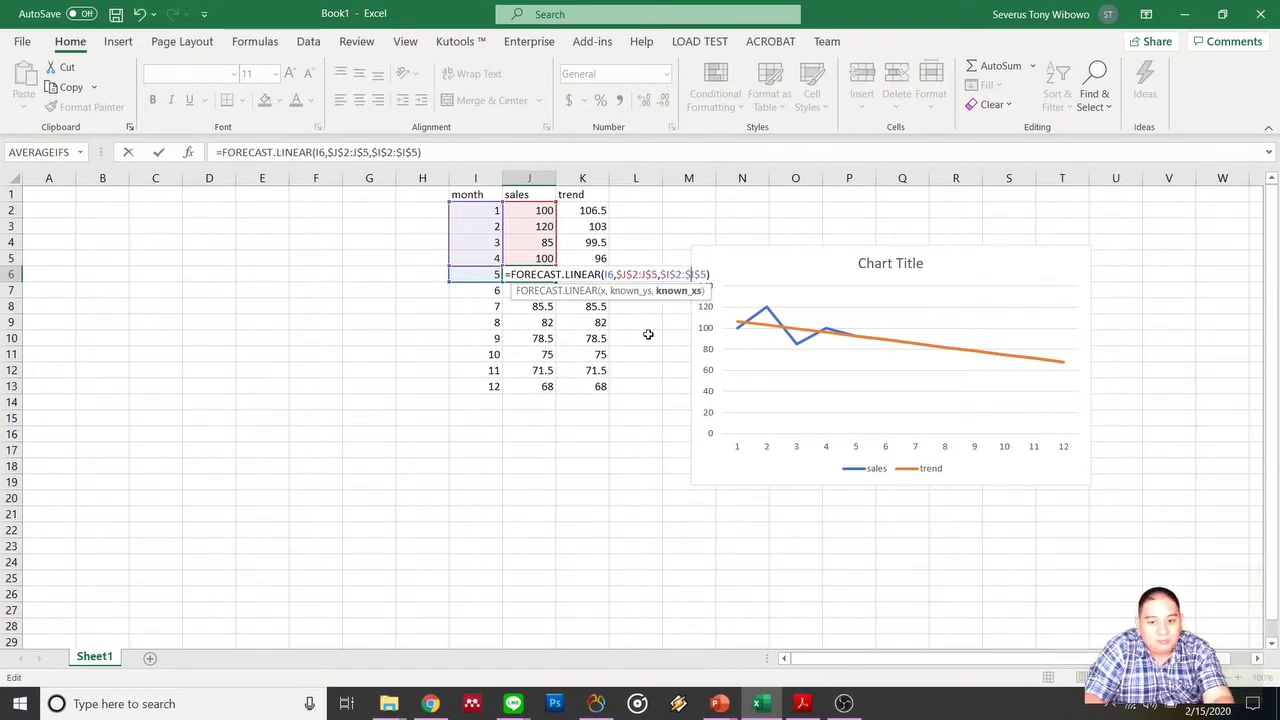
key(BackSpace)
key(Return)
key(Up)
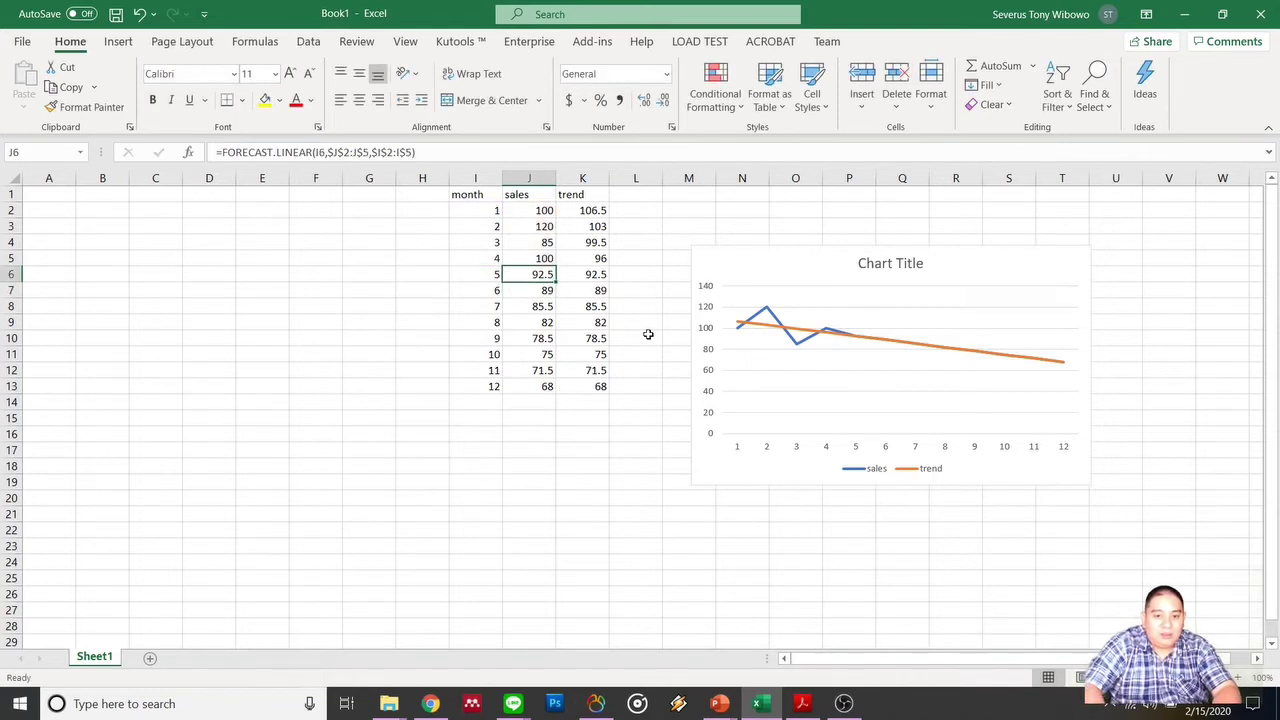
Fill J6's edited forecast formula down to J13 and inspect the copied formula in J7.
drag(555, 282, 558, 394)
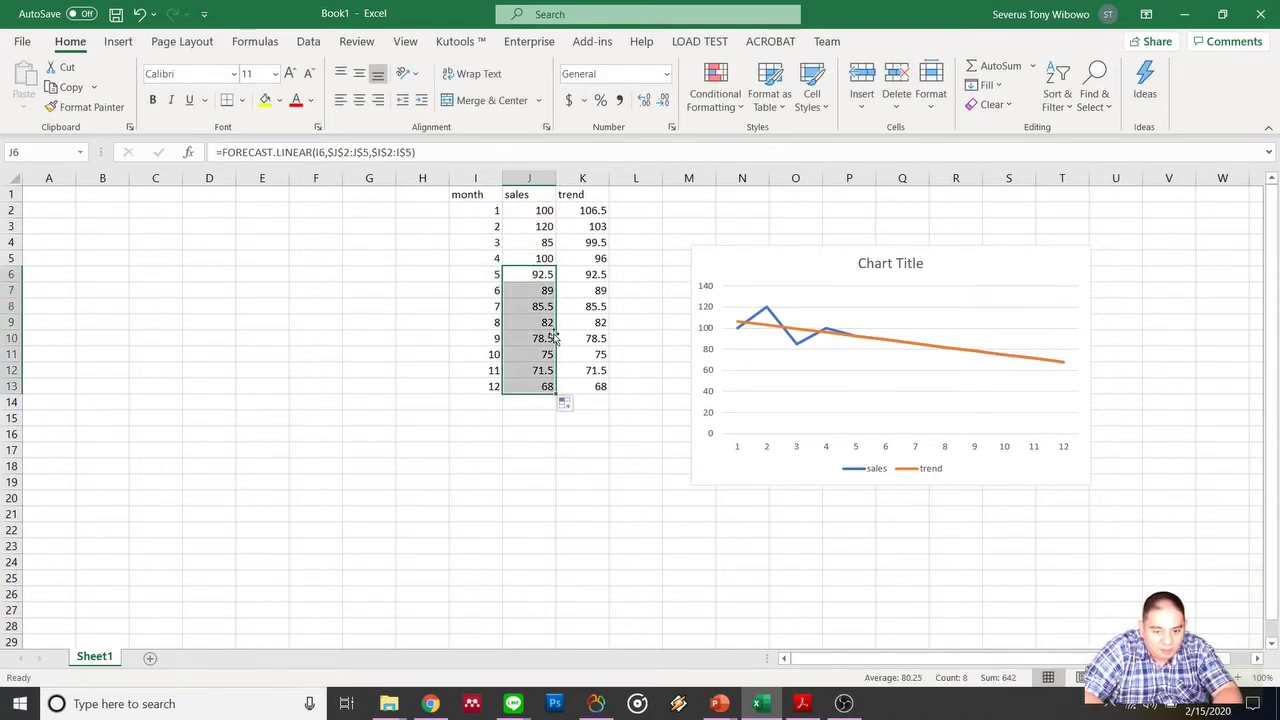
click(548, 276)
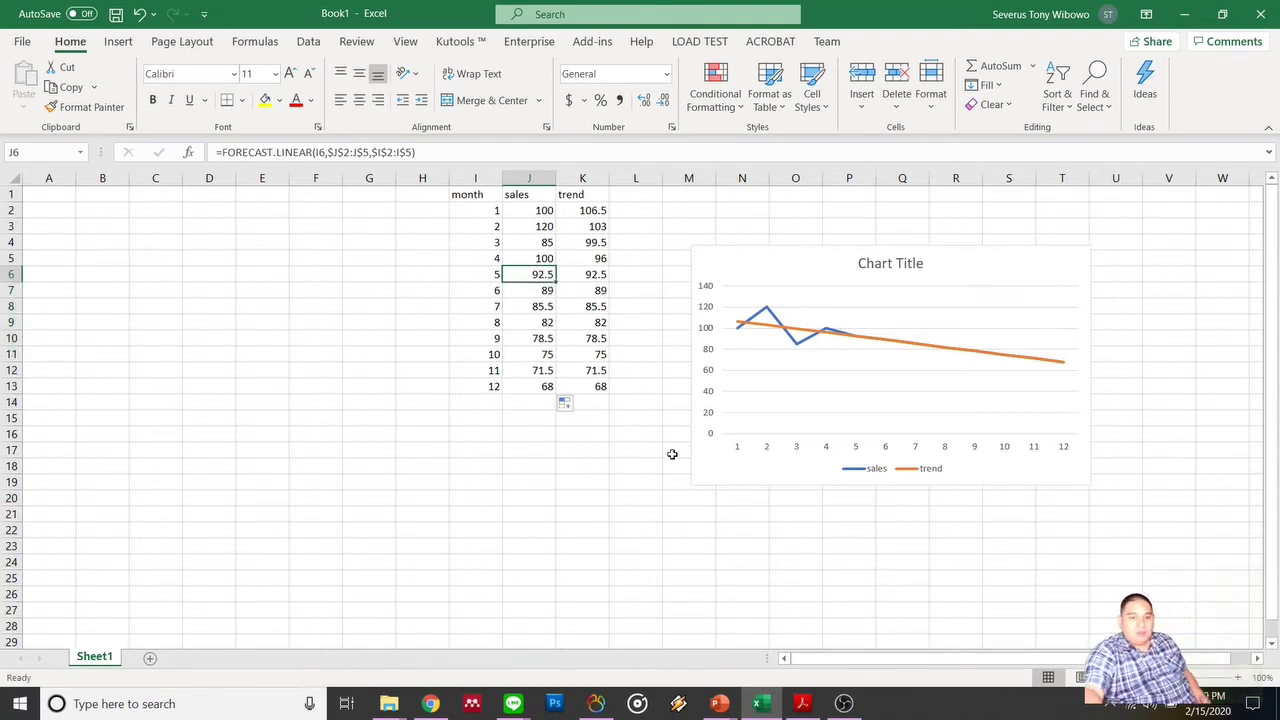
key(Down)
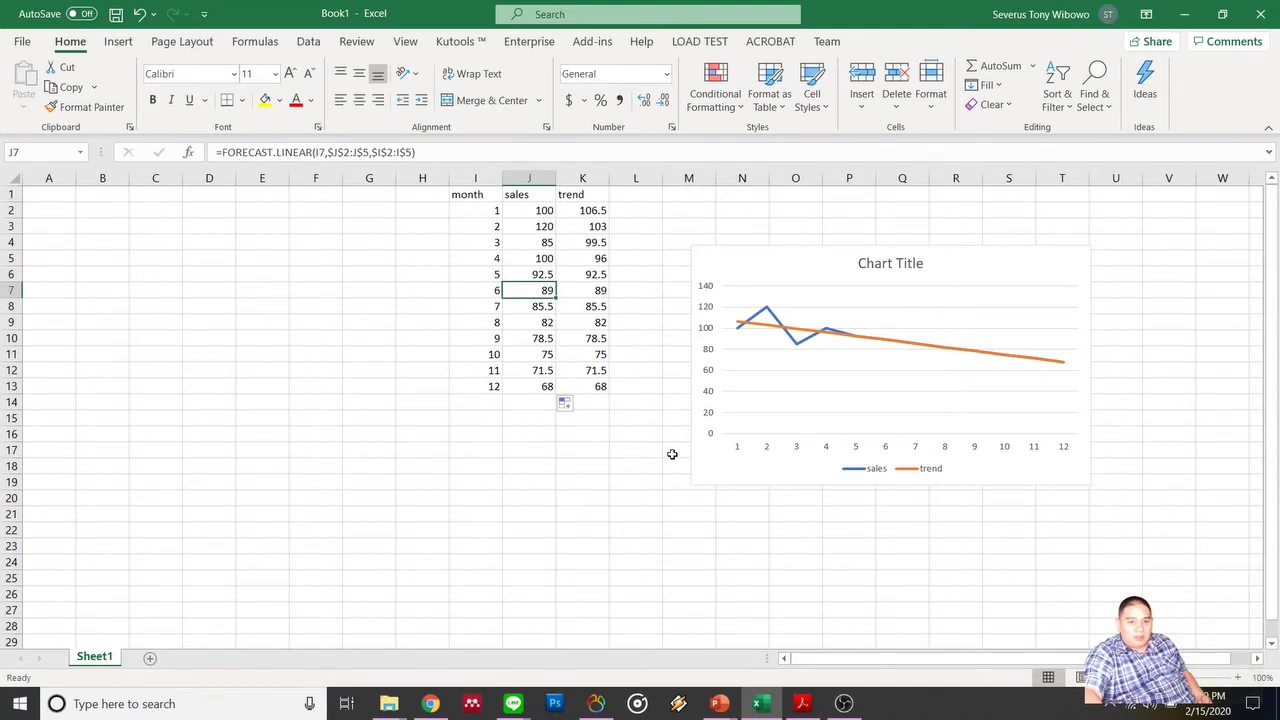
Change the known ys range in J6's forecast formula to $J$2:J5, making its end cell fully relative.
key(Down)
key(Down)
key(Up)
key(Up)
key(Up)
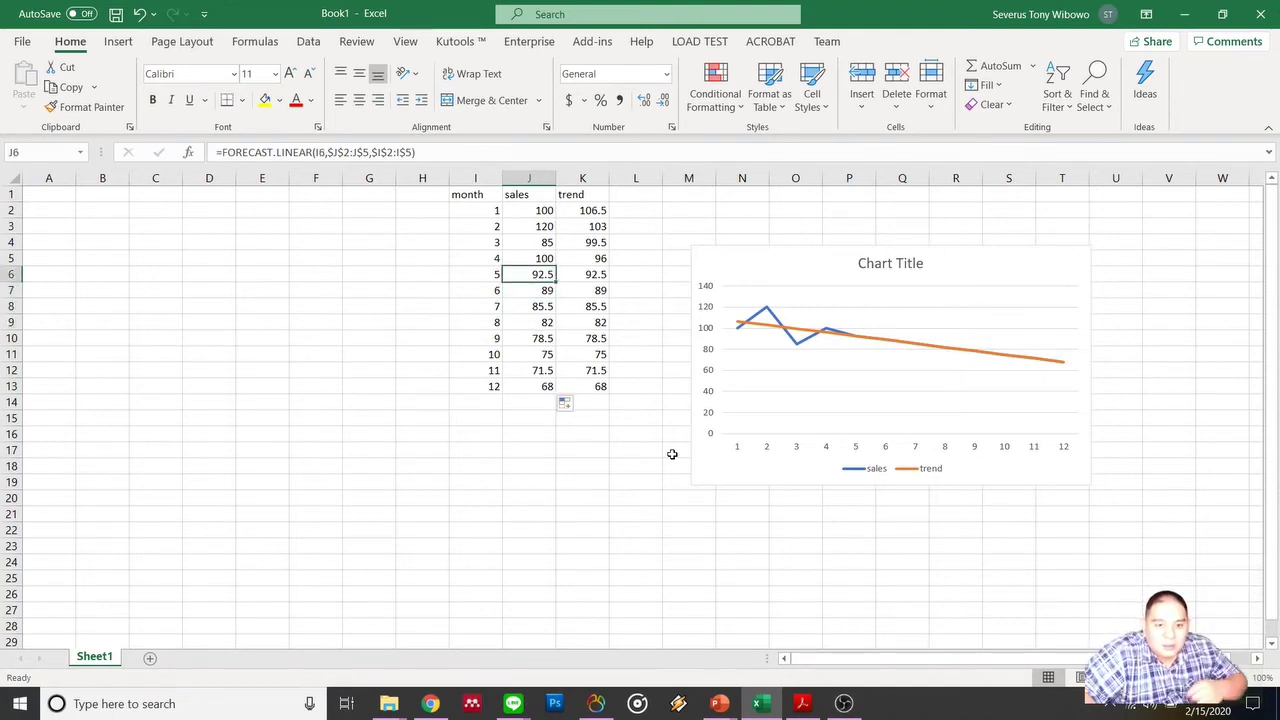
key(Up)
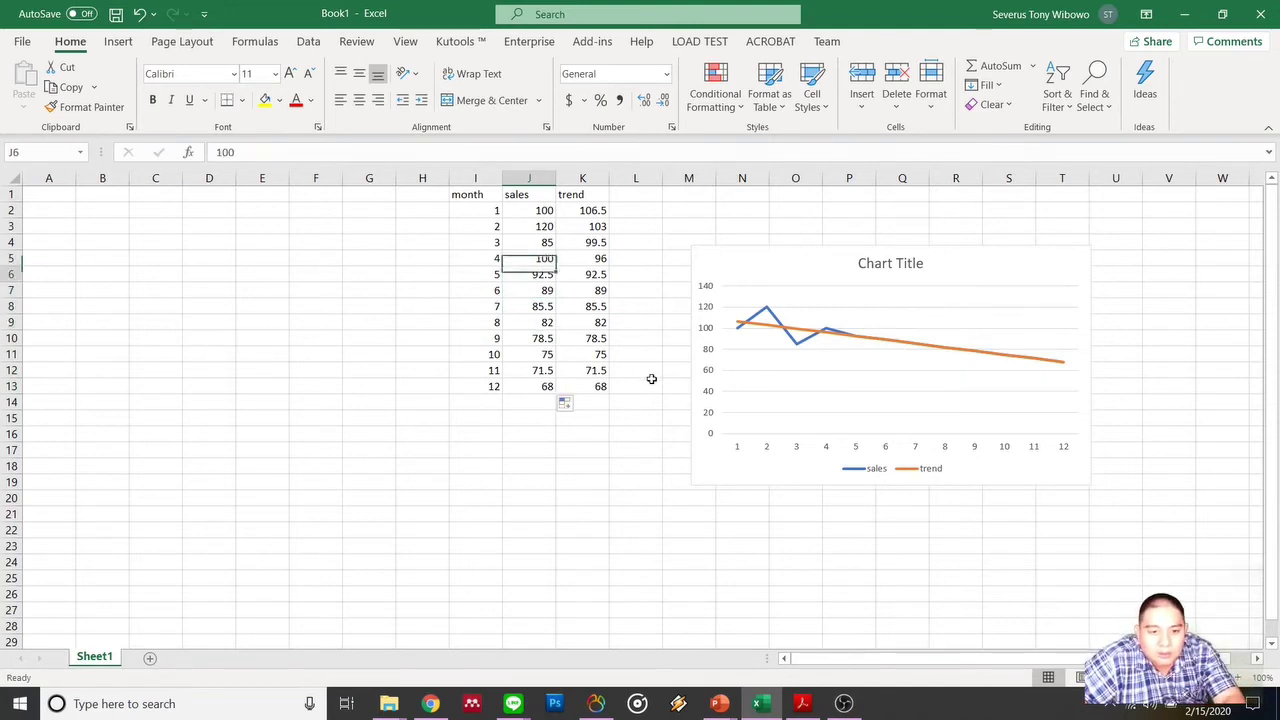
key(Down)
key(F2)
key(Left)
key(Left)
key(Left)
key(Left)
key(Left)
key(Left)
key(Left)
key(Left)
key(Left)
key(Left)
key(Left)
key(Left)
key(Left)
key(Left)
key(Left)
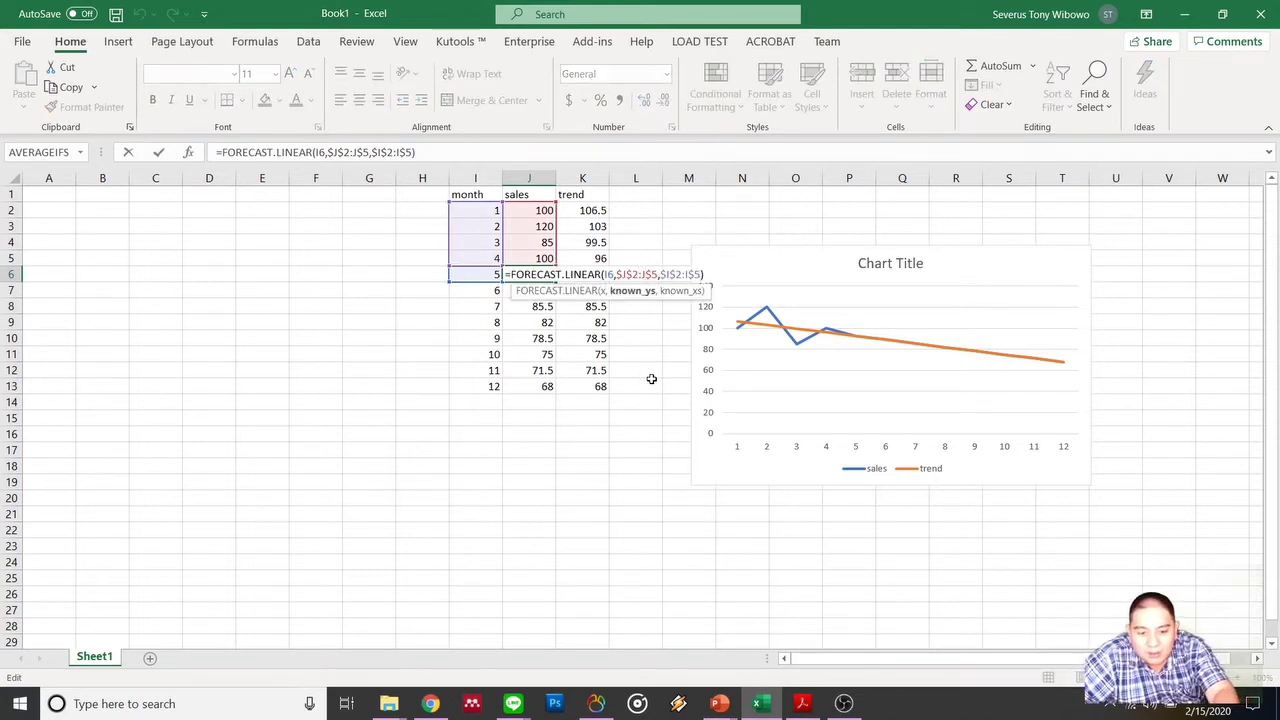
key(Delete)
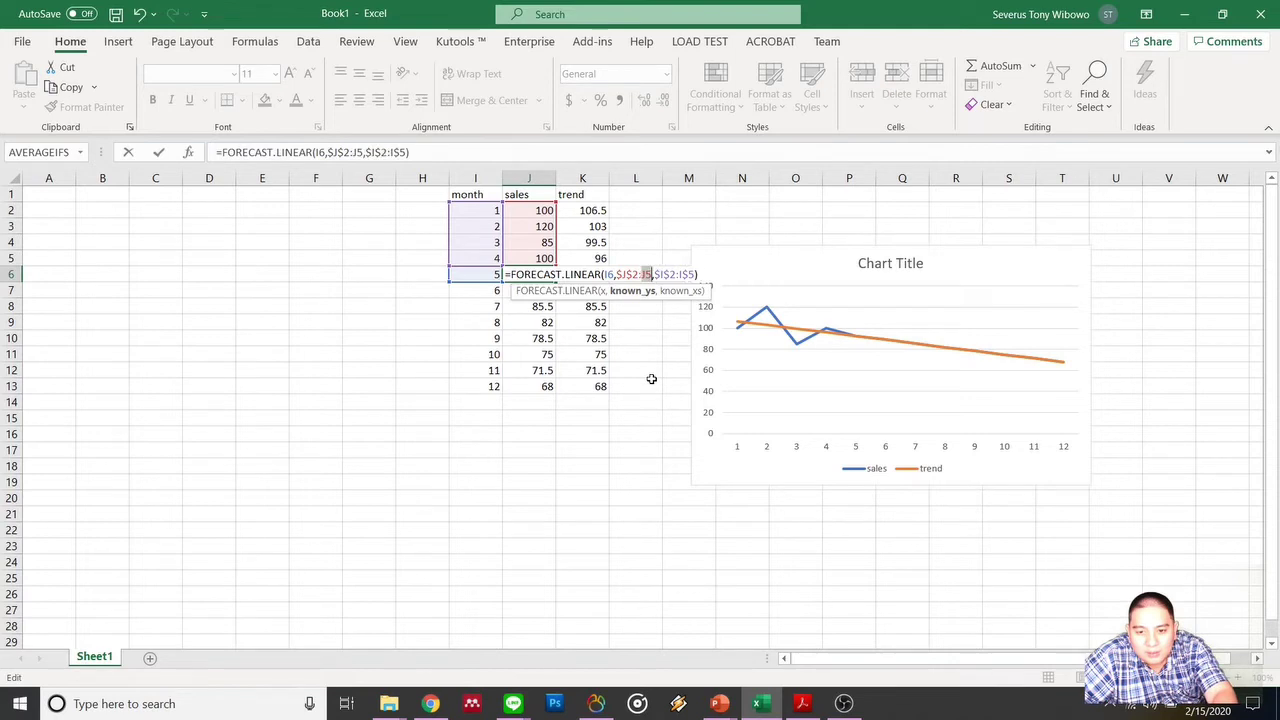
Change the known xs range in J6's forecast formula to $I$2:I5 and fill the formula down to J13.
key(Right)
key(Right)
key(Right)
key(Right)
key(Right)
key(Right)
key(Right)
key(Right)
key(Delete)
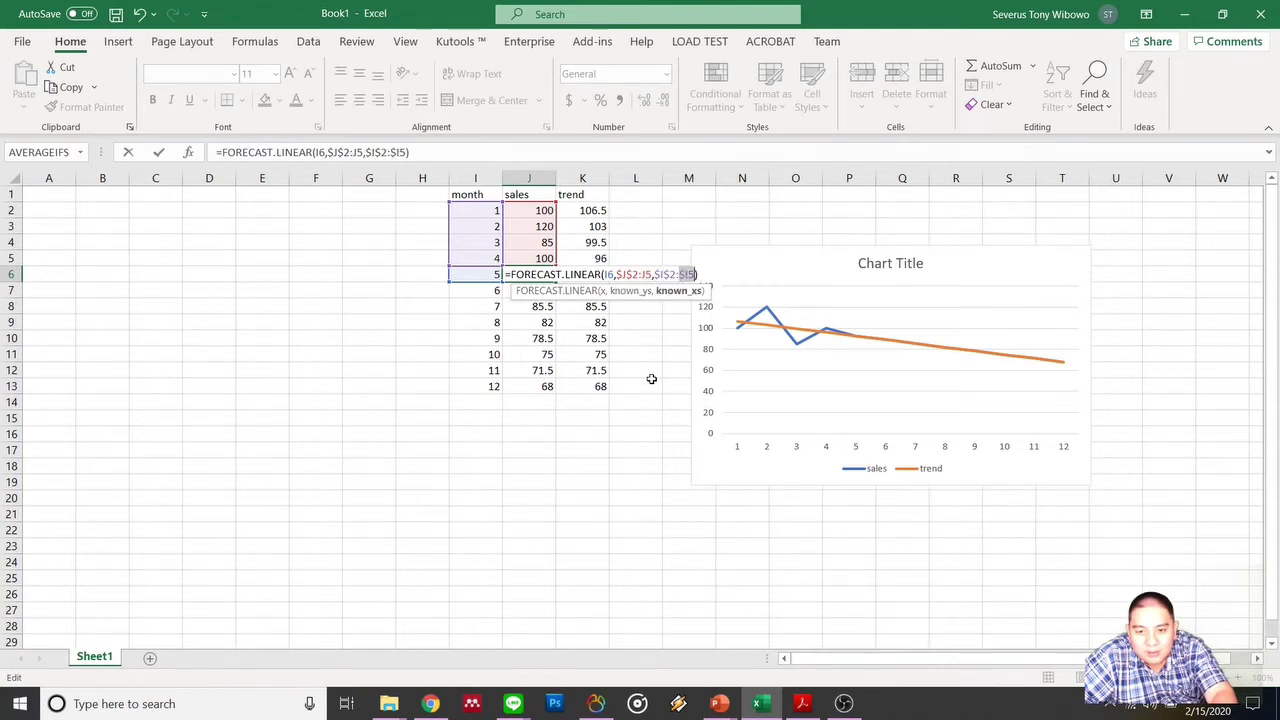
key(Return)
key(Up)
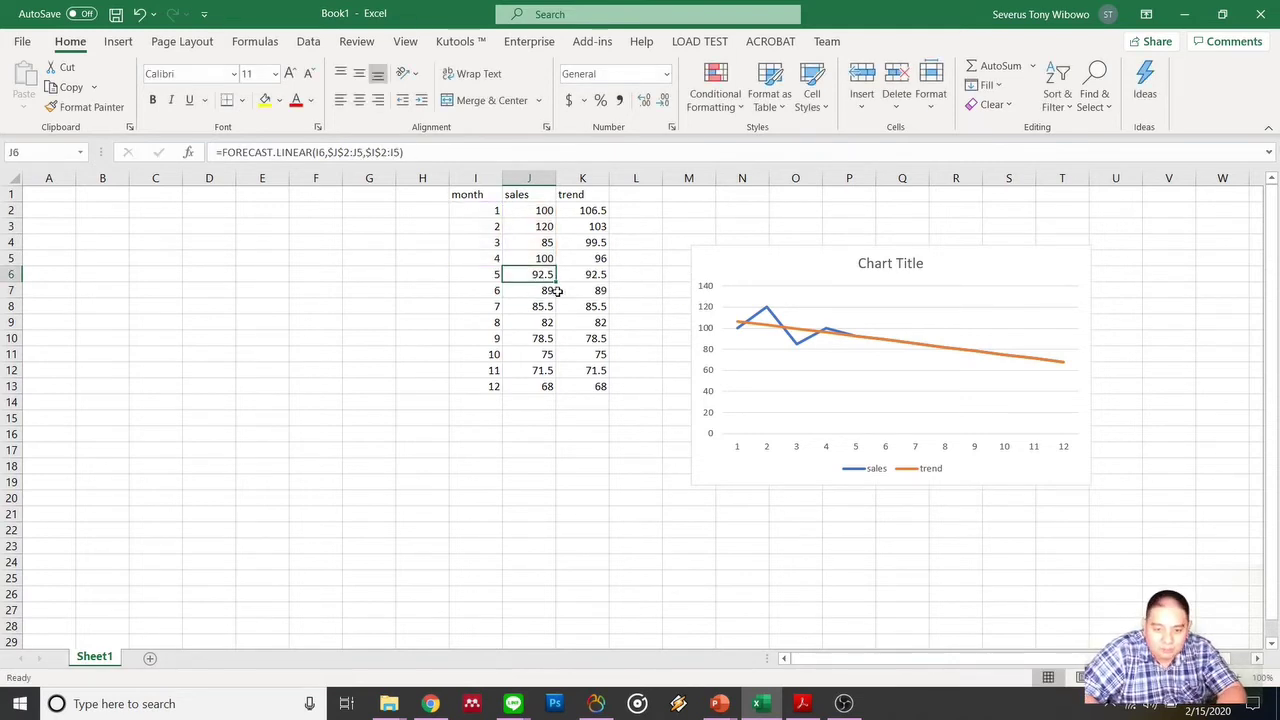
drag(559, 281, 559, 390)
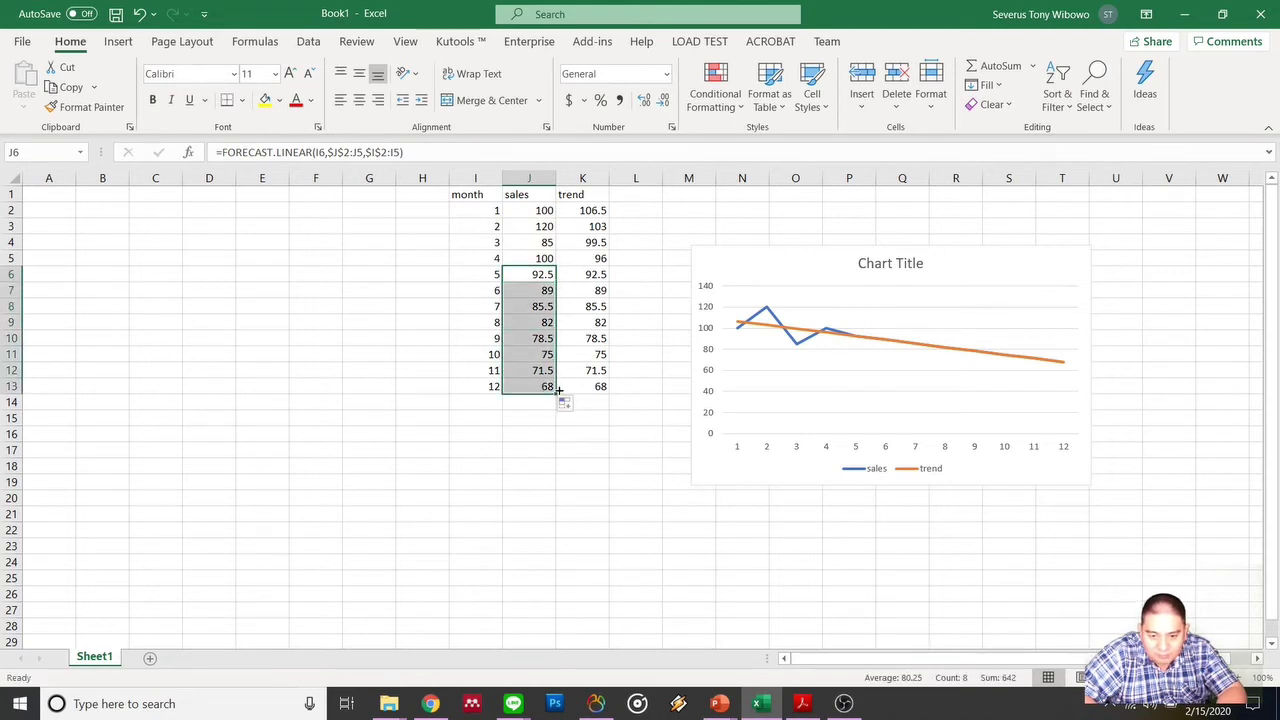
Examine how the known ys and known xs ranges change in the forecast formulas copied below J6.
click(535, 289)
key(Down)
key(Down)
key(Down)
key(Down)
key(Down)
key(Down)
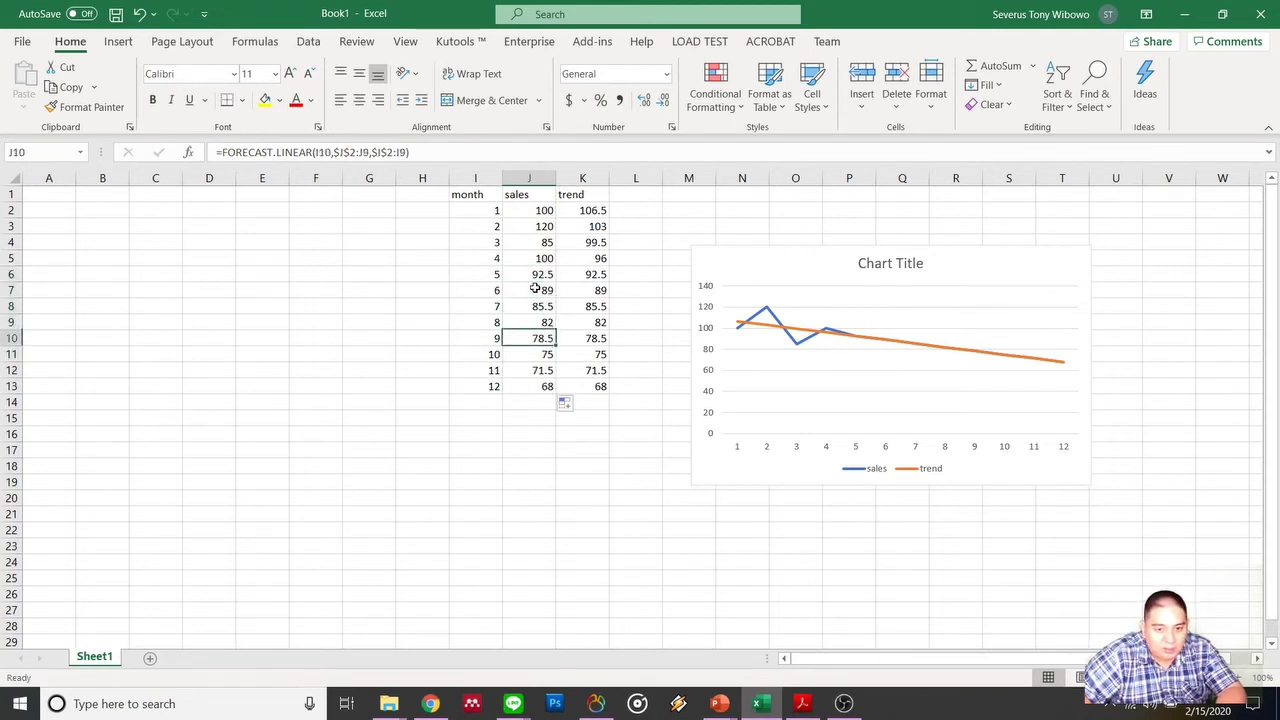
key(Up)
key(Up)
key(Up)
key(Up)
key(Up)
key(Up)
key(Up)
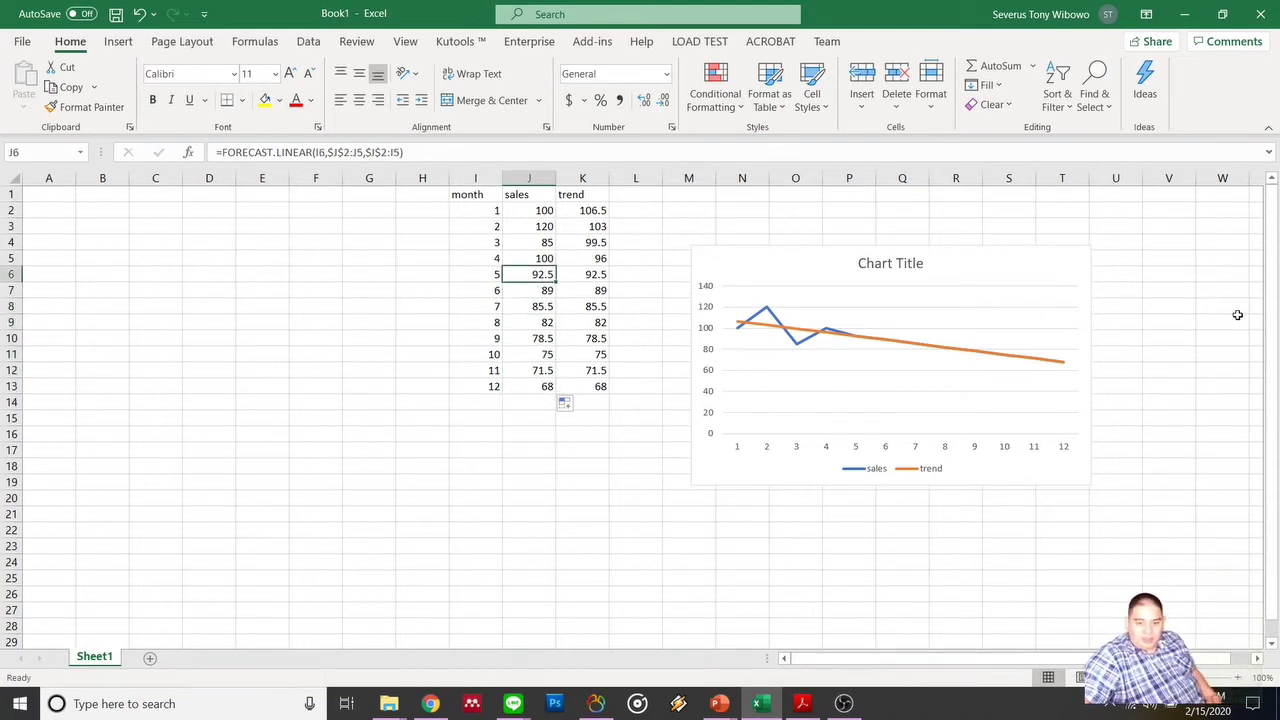
Enter actual sales of 125, 95 and 150 for months 5 to 7 in J6:J8.
text(125)
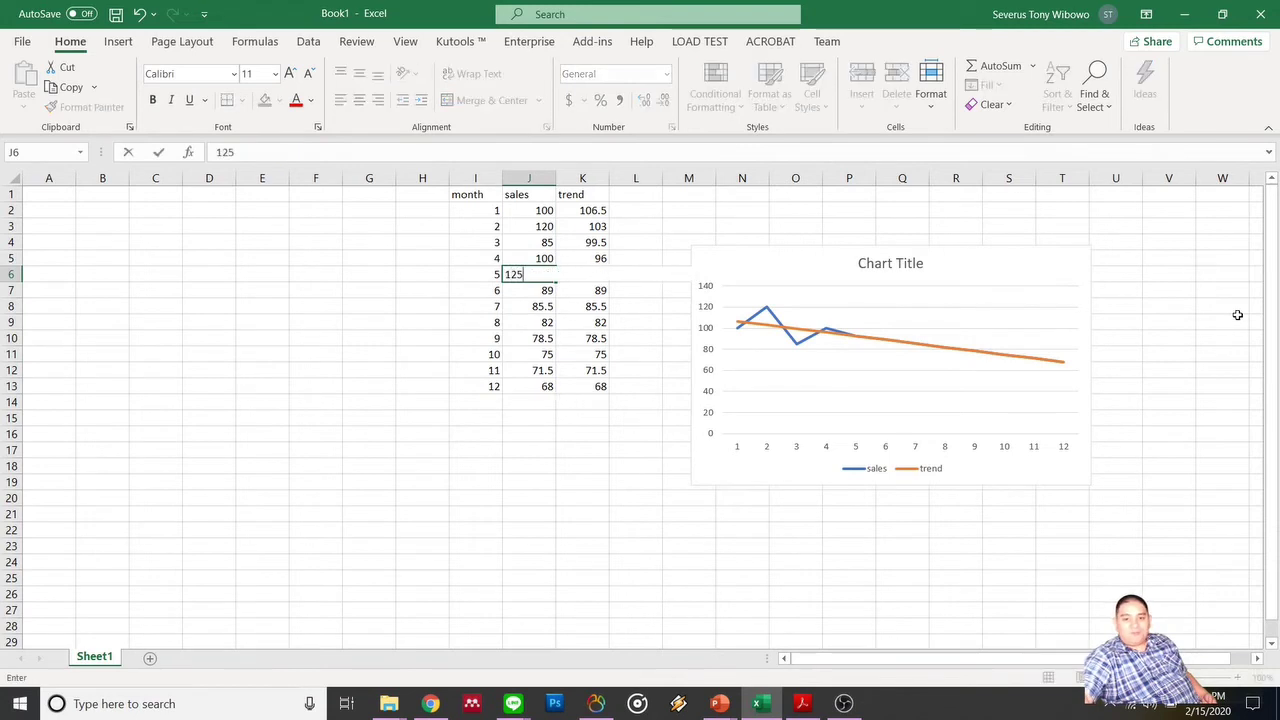
key(Return)
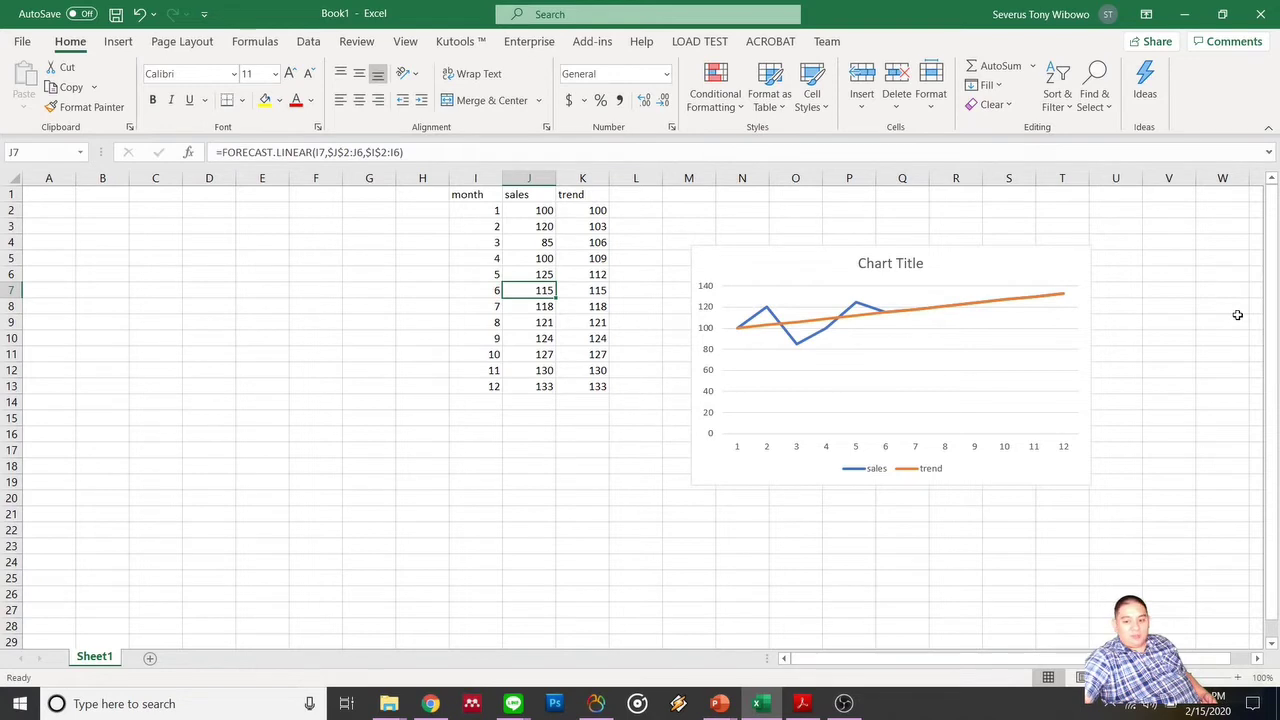
text(95)
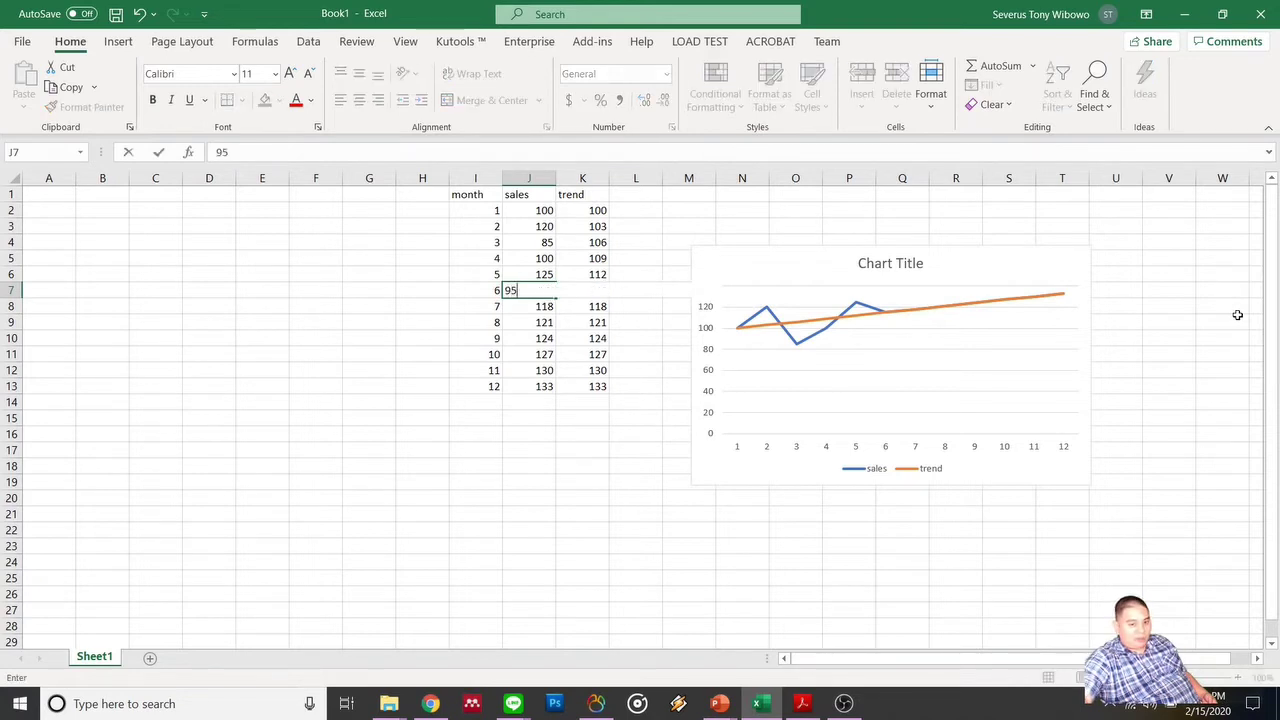
key(Return)
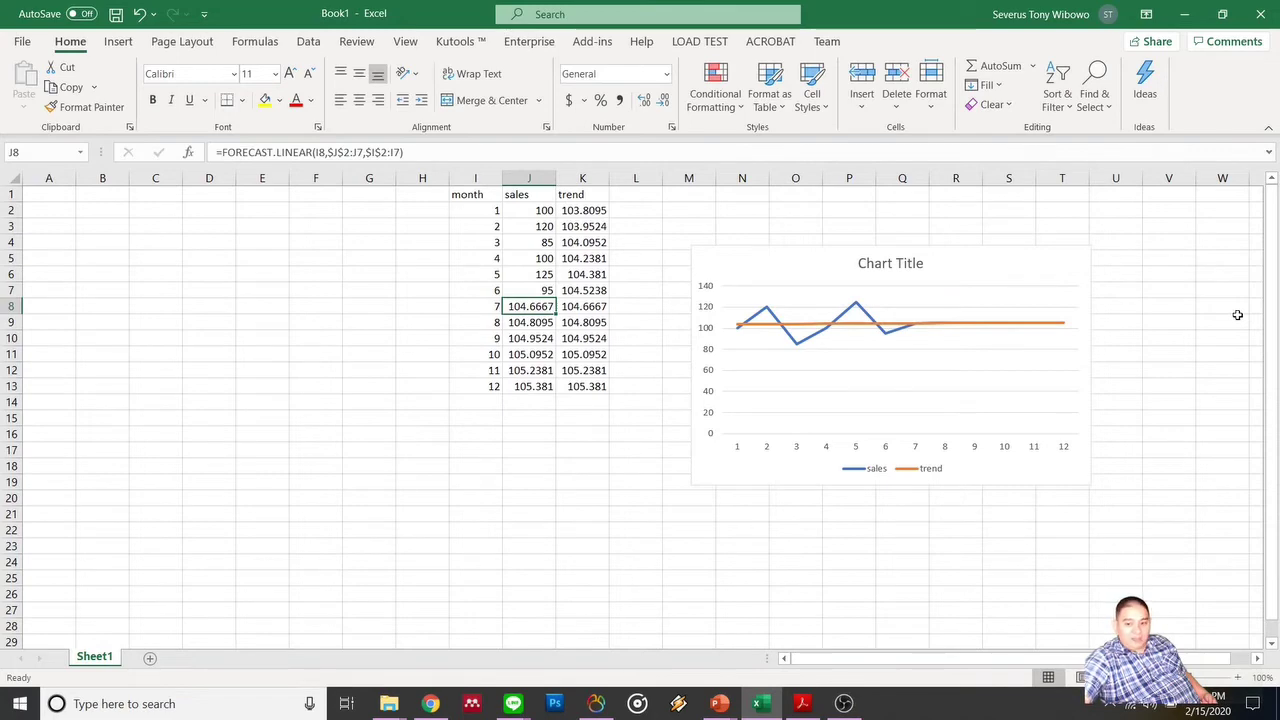
text(150)
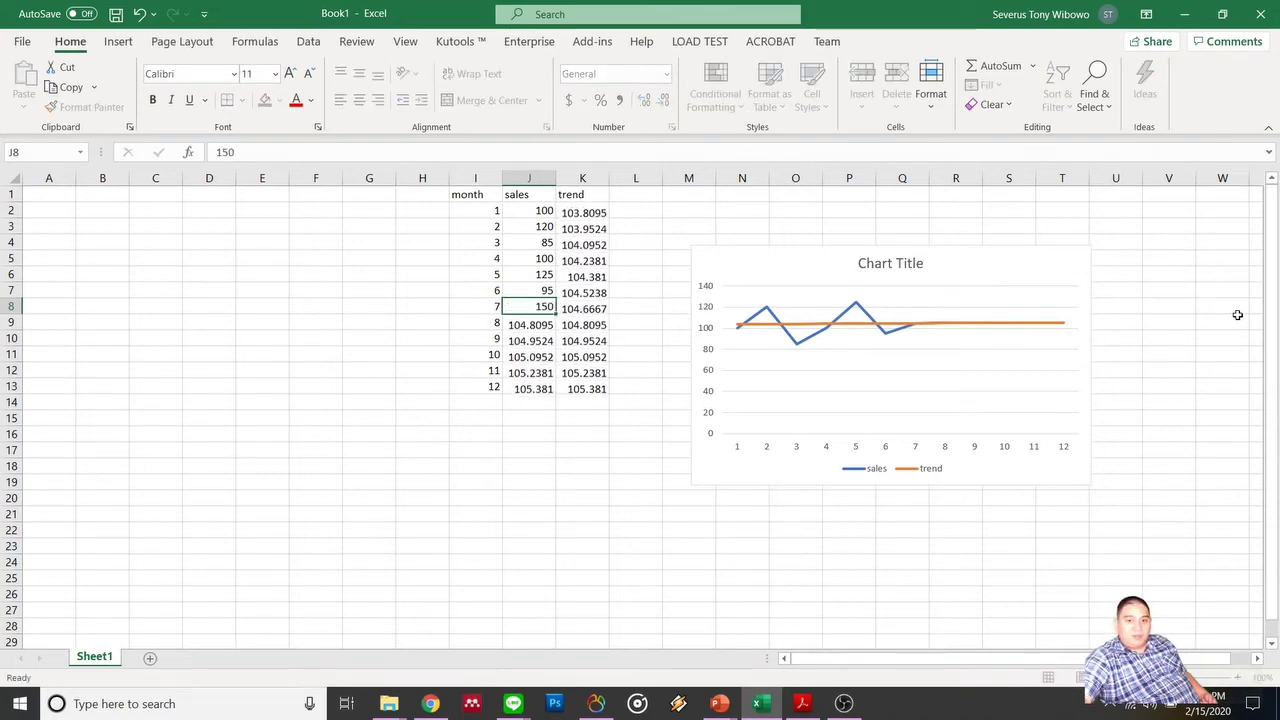
key(Return)
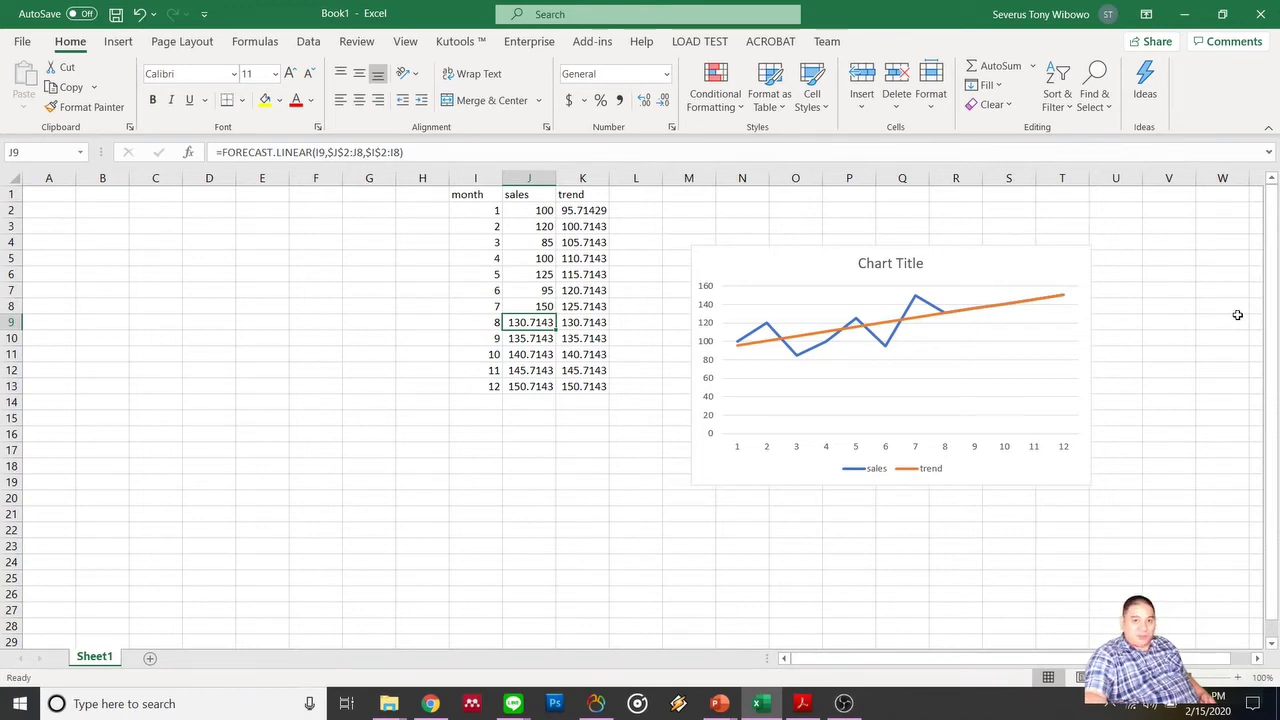
Switch to the PowerPoint slide show.
key(alt+Tab)
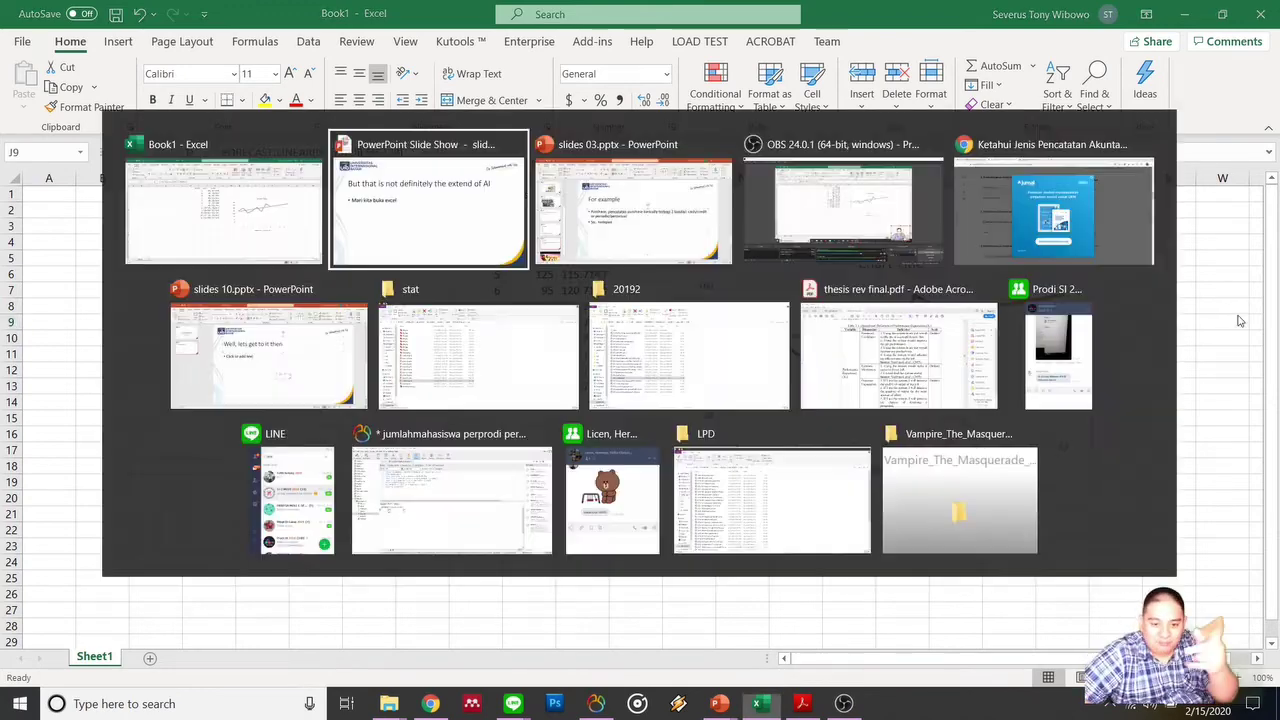